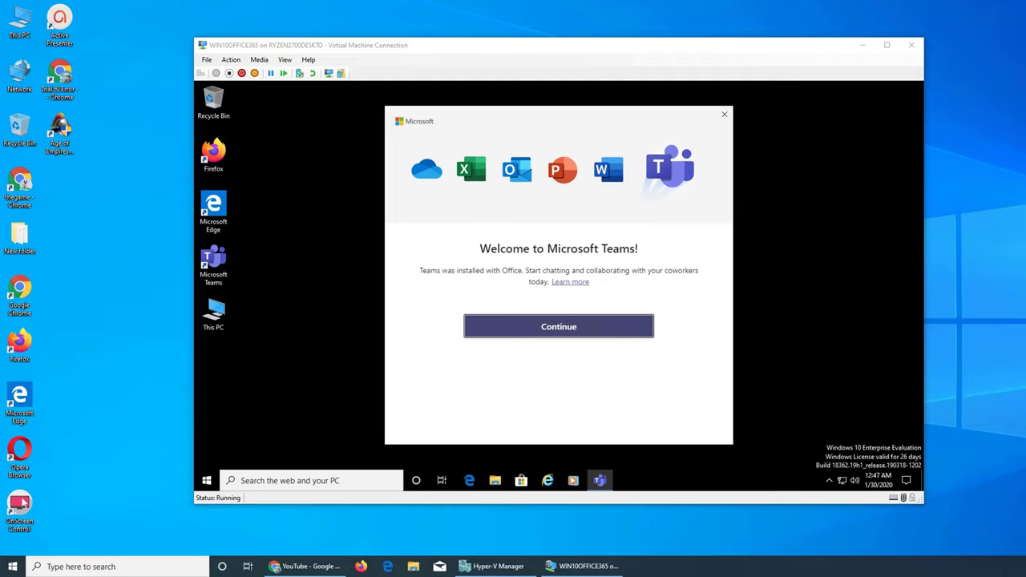
Step: Dismiss the Teams welcome window and open the Sign-in options of the Accounts settings in the virtual machine
{"action": "left_click", "coordinate": [724, 116]}
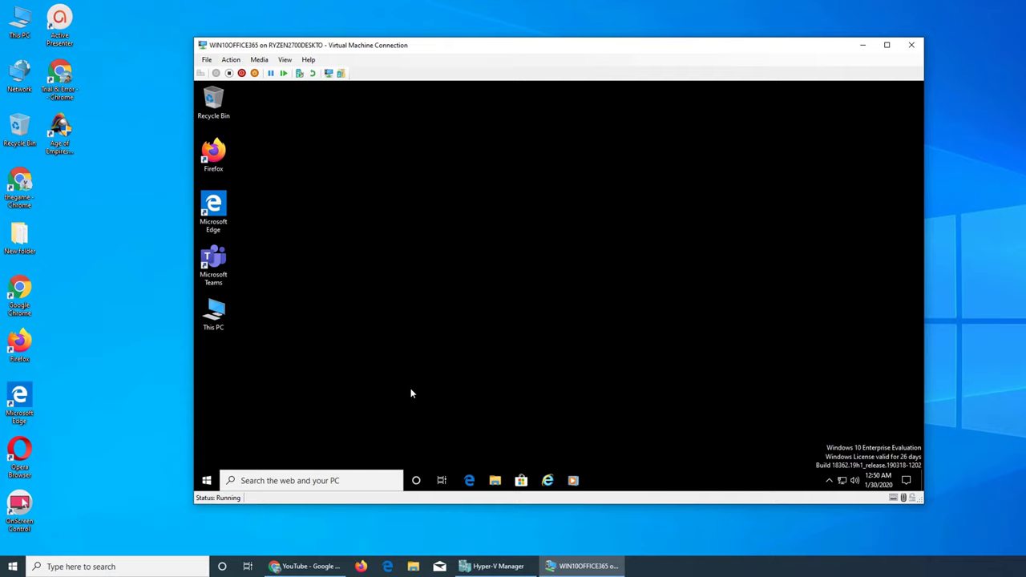
{"action": "left_click", "coordinate": [206, 481]}
{"action": "left_click", "coordinate": [207, 431]}
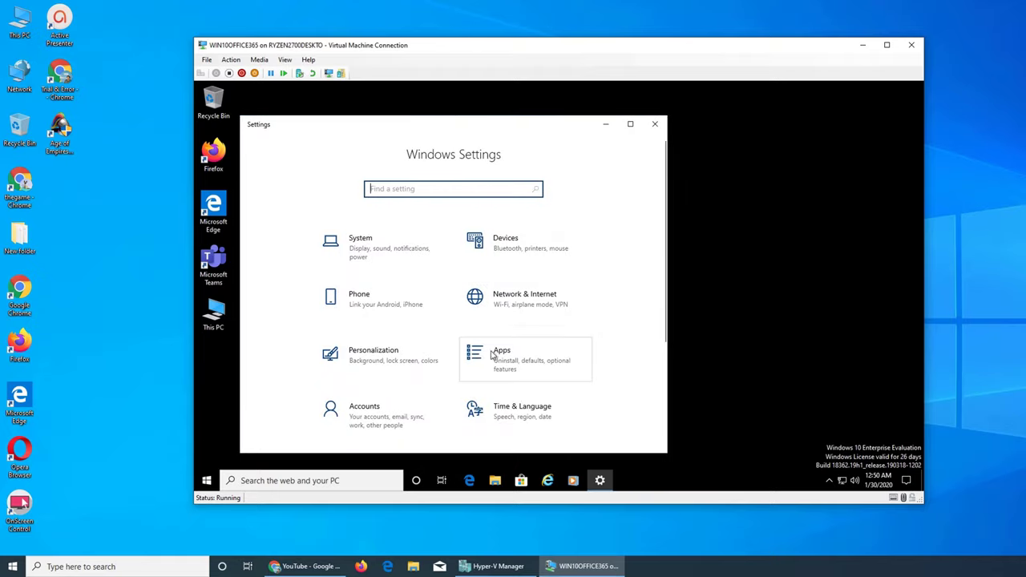
{"action": "left_click", "coordinate": [343, 424]}
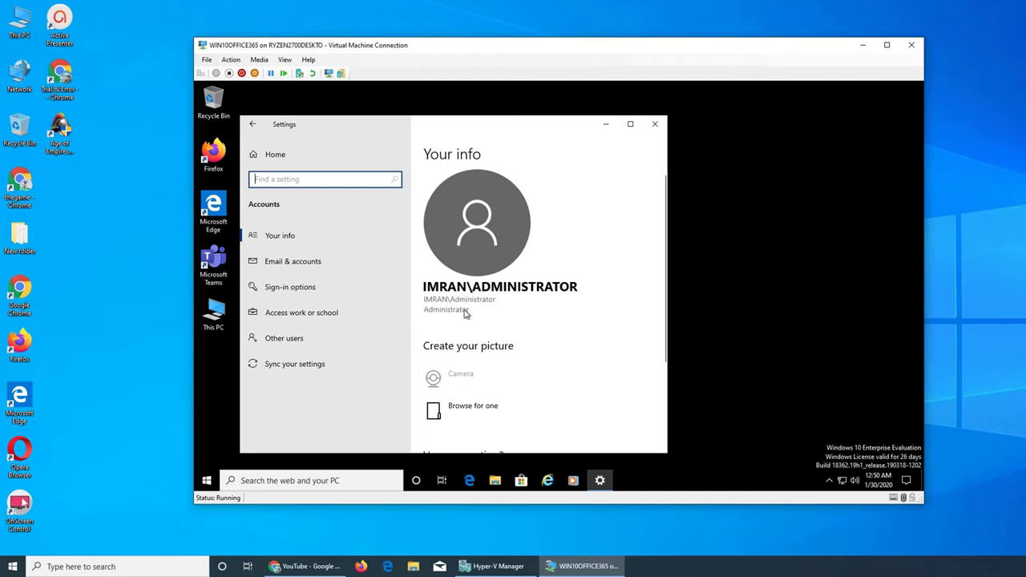
{"action": "left_click", "coordinate": [320, 288]}
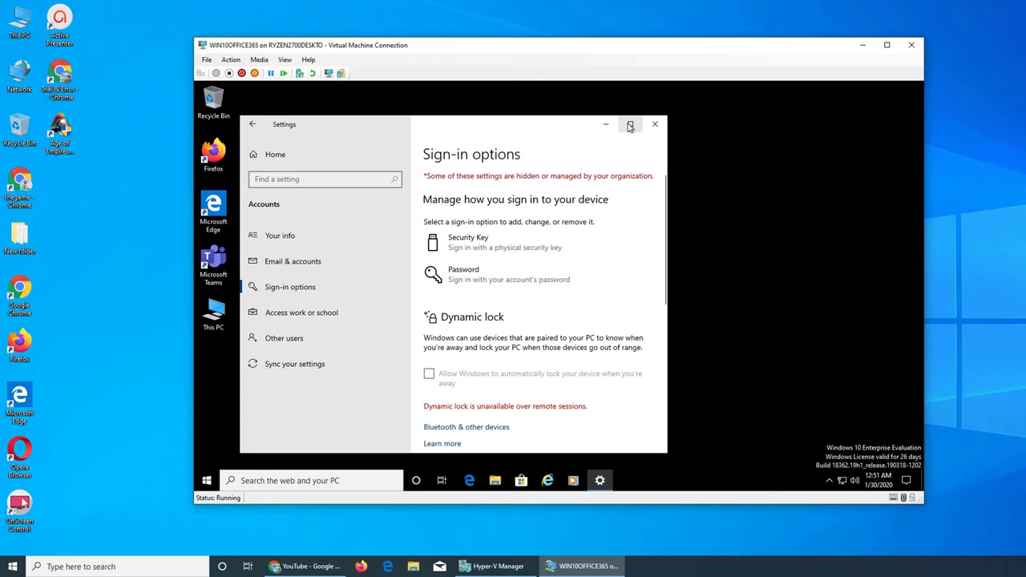
{"action": "left_click_drag", "start_coordinate": [570, 120], "coordinate": [568, 73]}
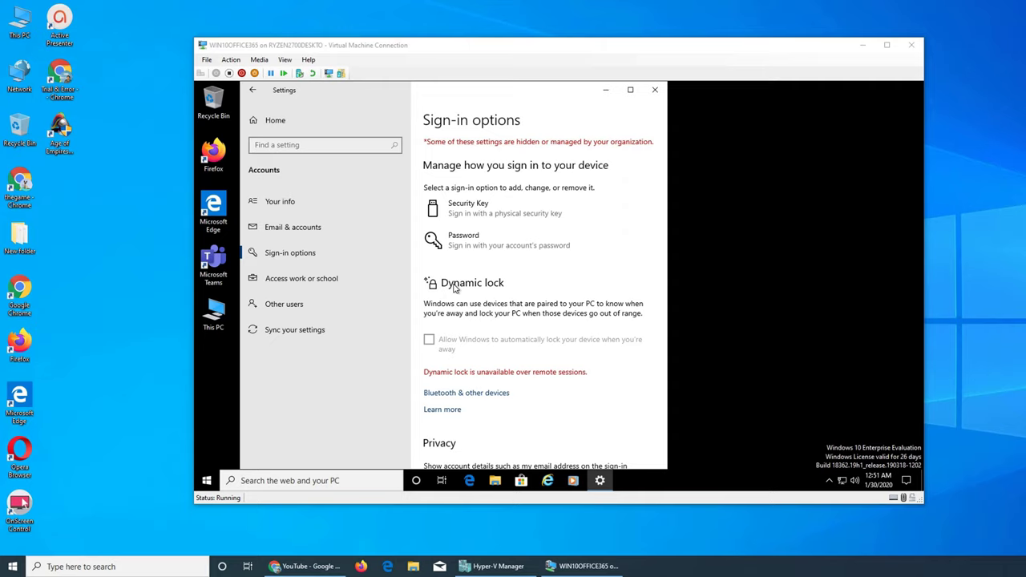
Step: Examine the Security Key sign-in option, including its help article and its Windows Hello setup window, and close both
{"action": "left_click", "coordinate": [452, 207]}
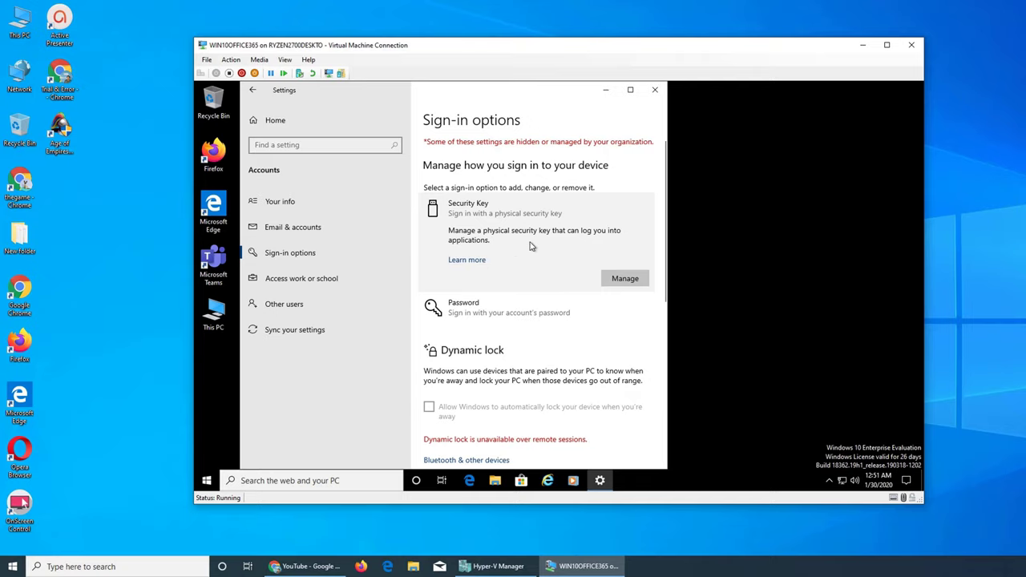
{"action": "left_click", "coordinate": [474, 260]}
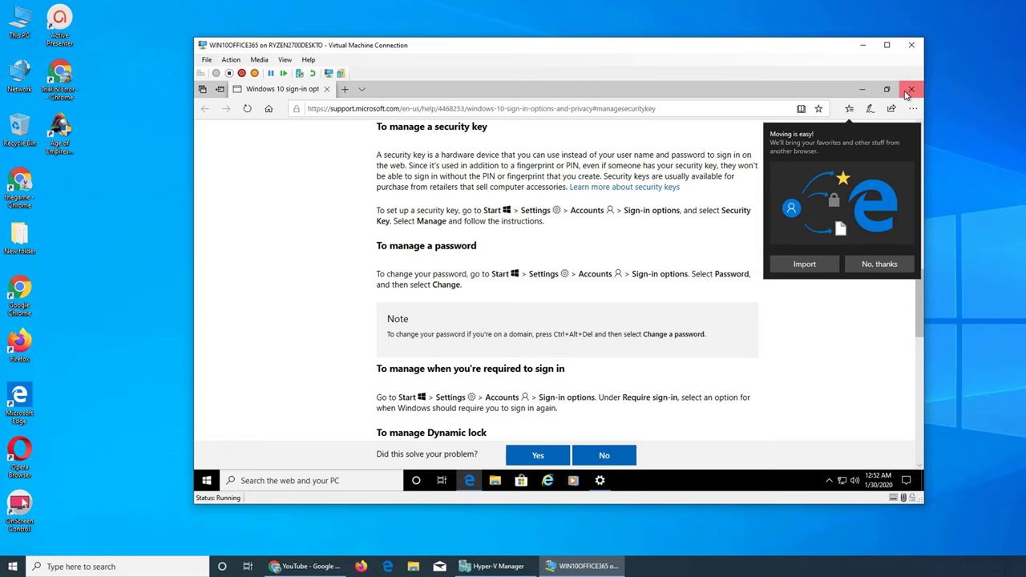
{"action": "left_click", "coordinate": [908, 93]}
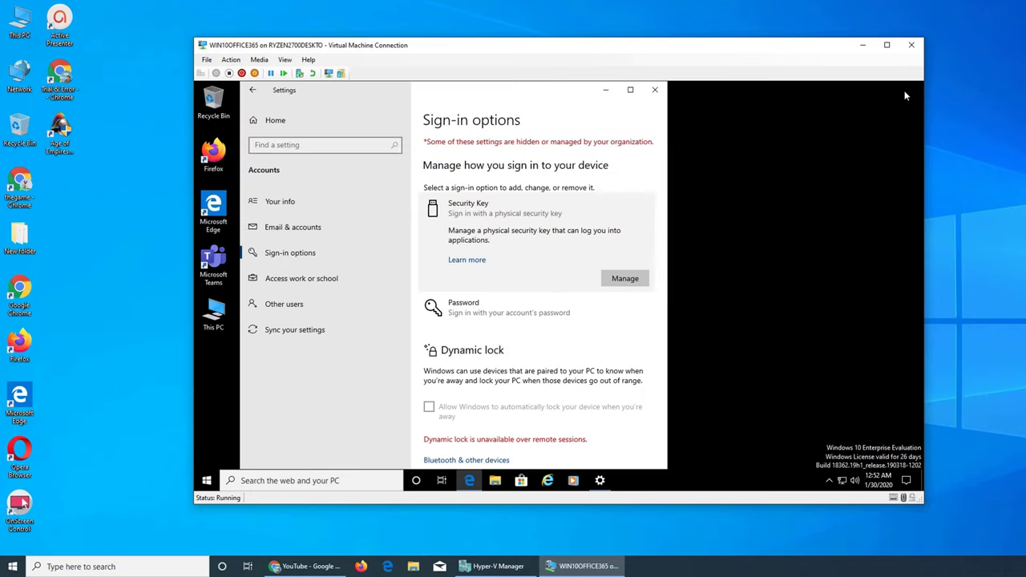
{"action": "left_click", "coordinate": [466, 260]}
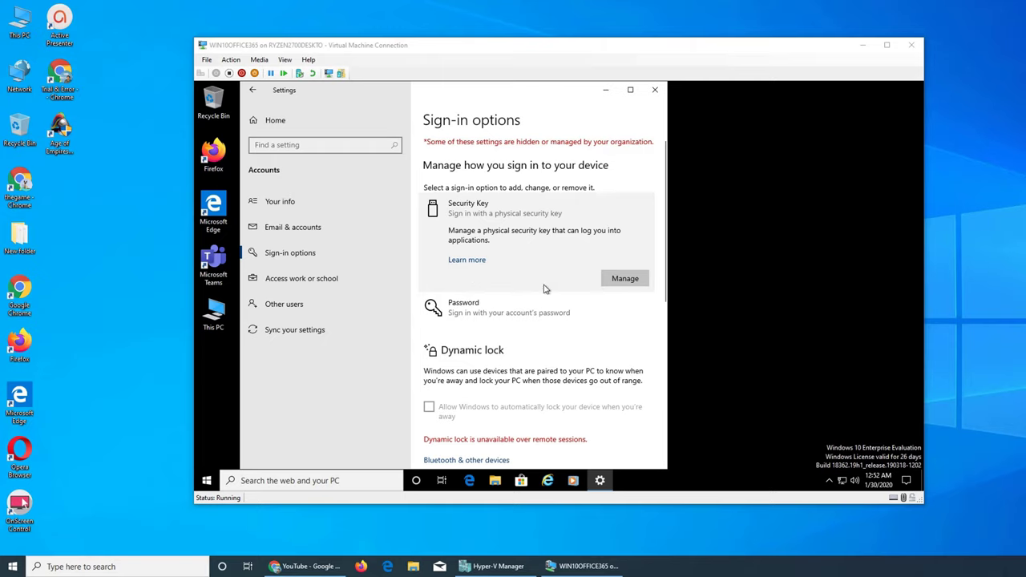
{"action": "left_click", "coordinate": [619, 281]}
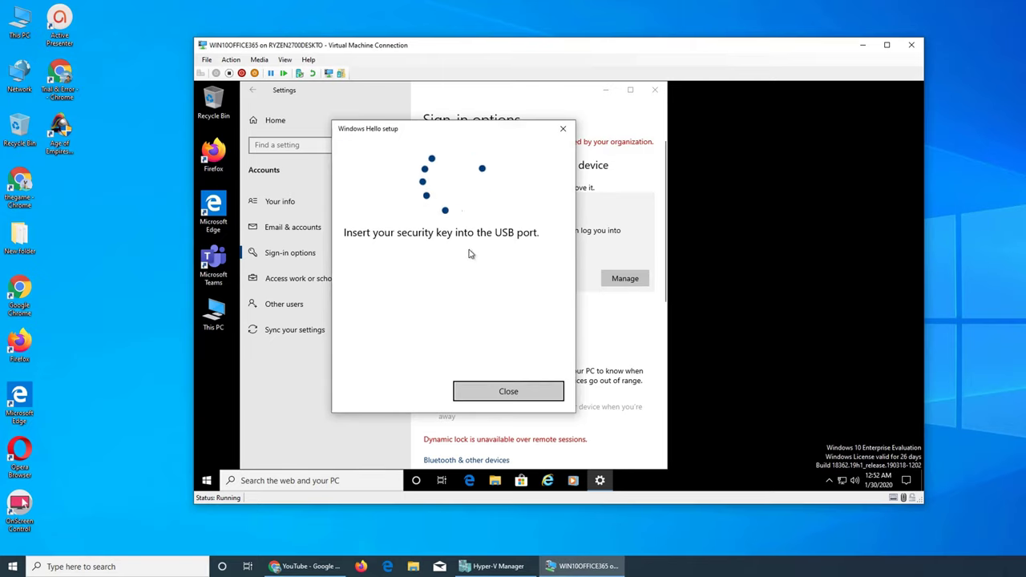
{"action": "left_click", "coordinate": [562, 129]}
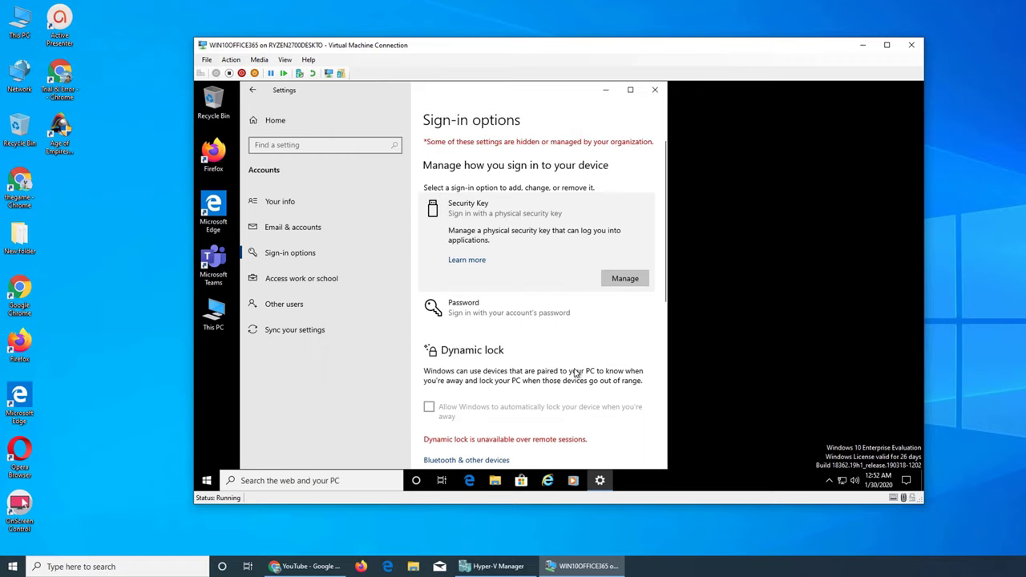
Step: Expand the Password sign-in option and check the virtual machine connection's commands for sending Ctrl+Alt+Delete
{"action": "left_click", "coordinate": [495, 326]}
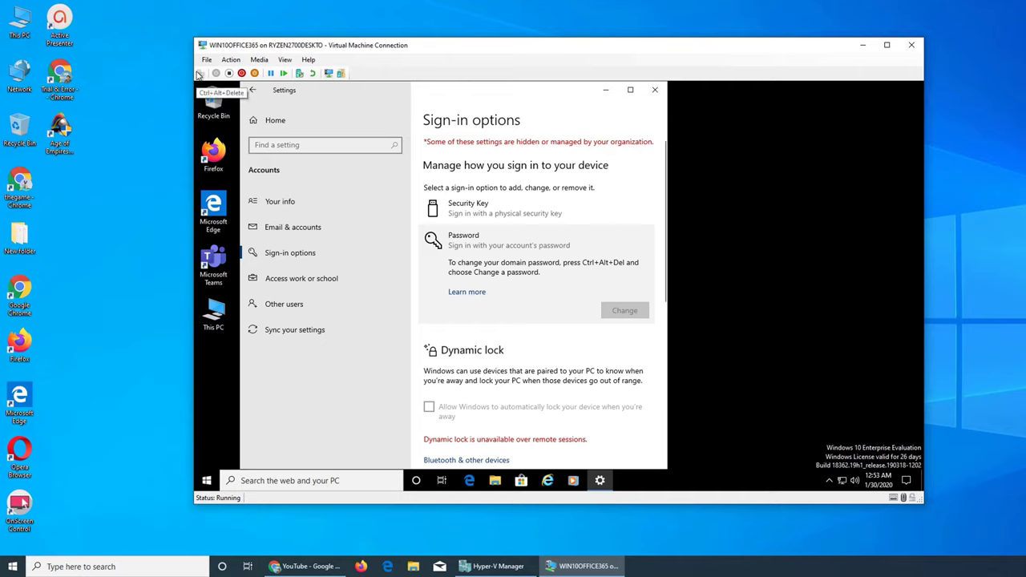
{"action": "right_click", "coordinate": [729, 319]}
{"action": "left_click", "coordinate": [694, 263]}
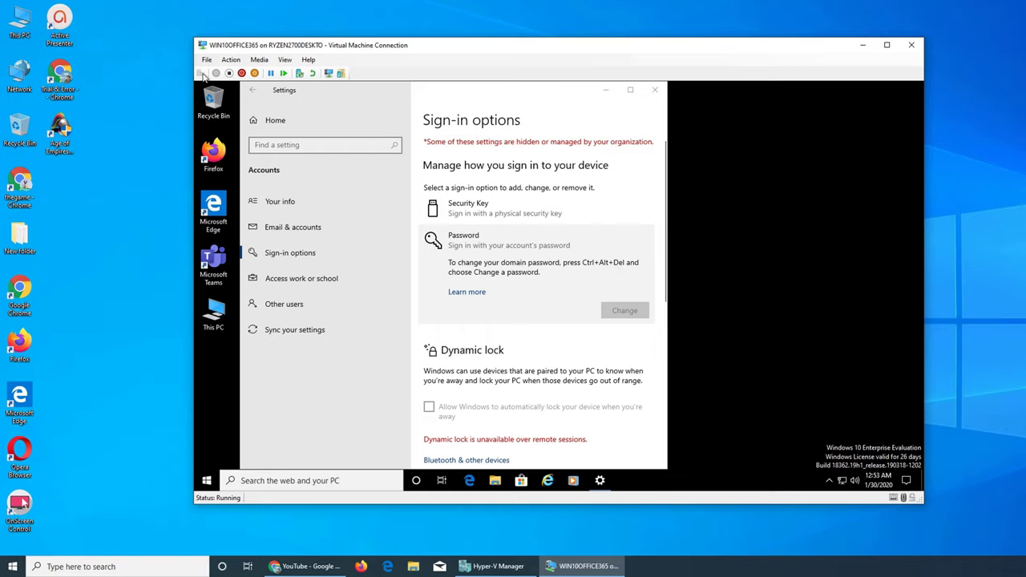
{"action": "left_click", "coordinate": [231, 61]}
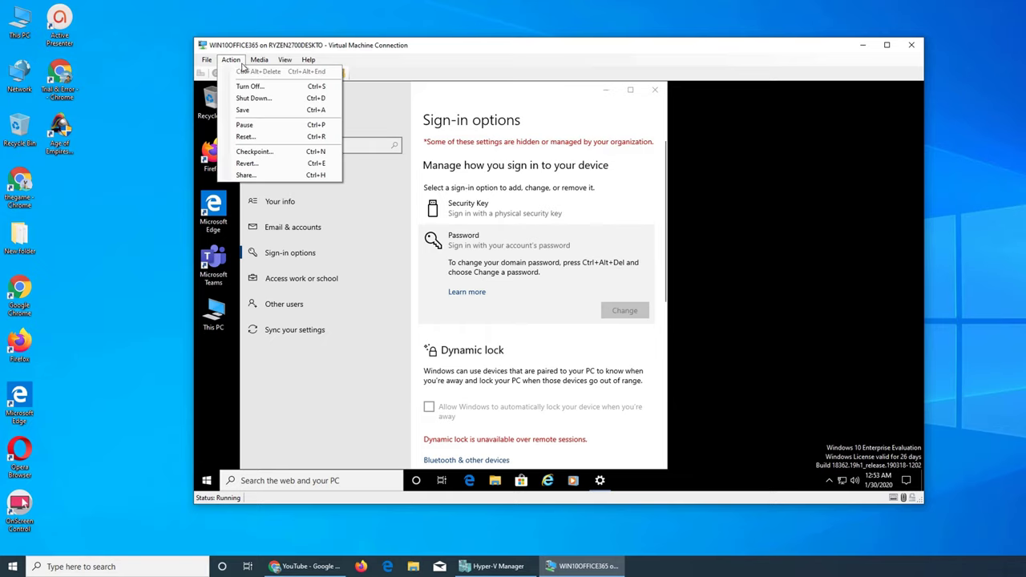
{"action": "mouse_move", "coordinate": [259, 64]}
{"action": "mouse_move", "coordinate": [308, 63]}
{"action": "left_click", "coordinate": [391, 78]}
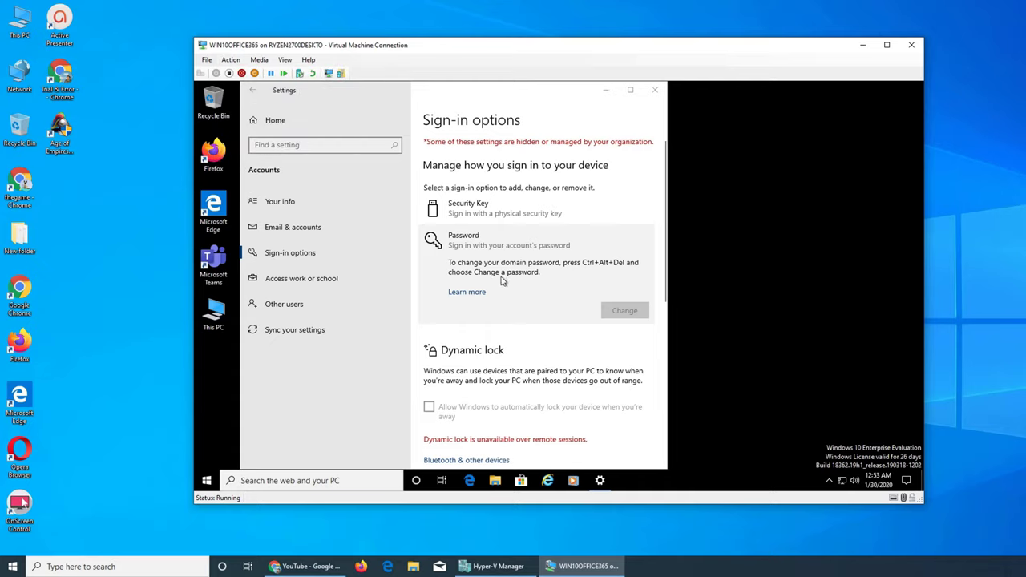
Step: Examine the Dynamic lock section of the Sign-in options and the virtual machine's notifications and quick actions
{"action": "scroll", "coordinate": [512, 334], "scroll_direction": "down", "scroll_amount": 3}
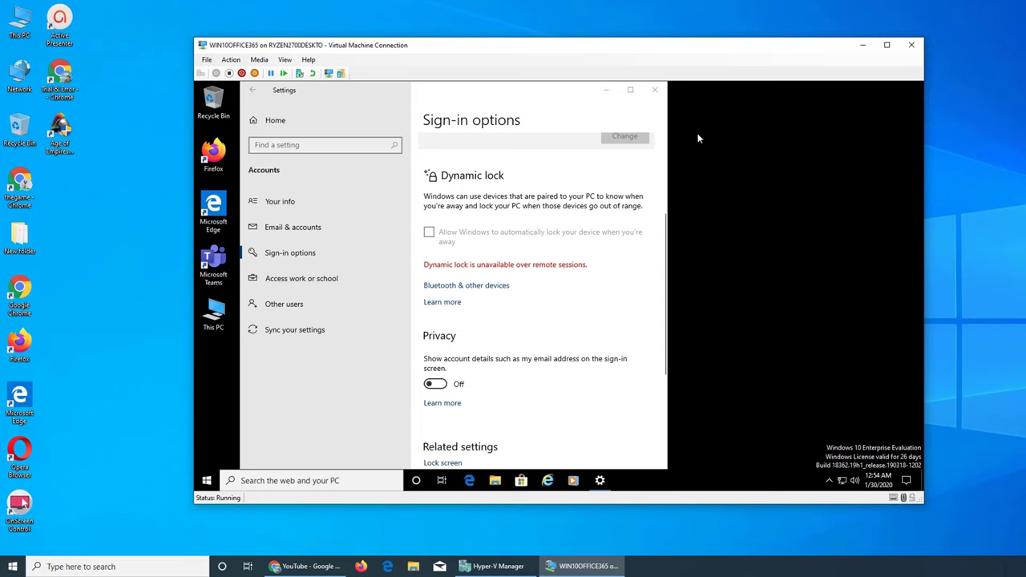
{"action": "left_click_drag", "start_coordinate": [685, 44], "coordinate": [744, 40]}
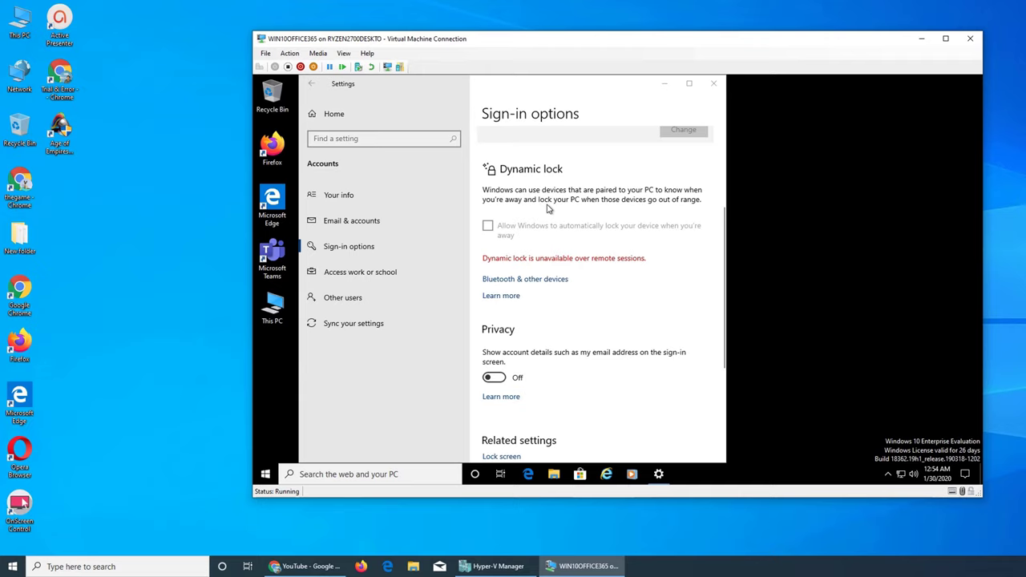
{"action": "left_click", "coordinate": [964, 473]}
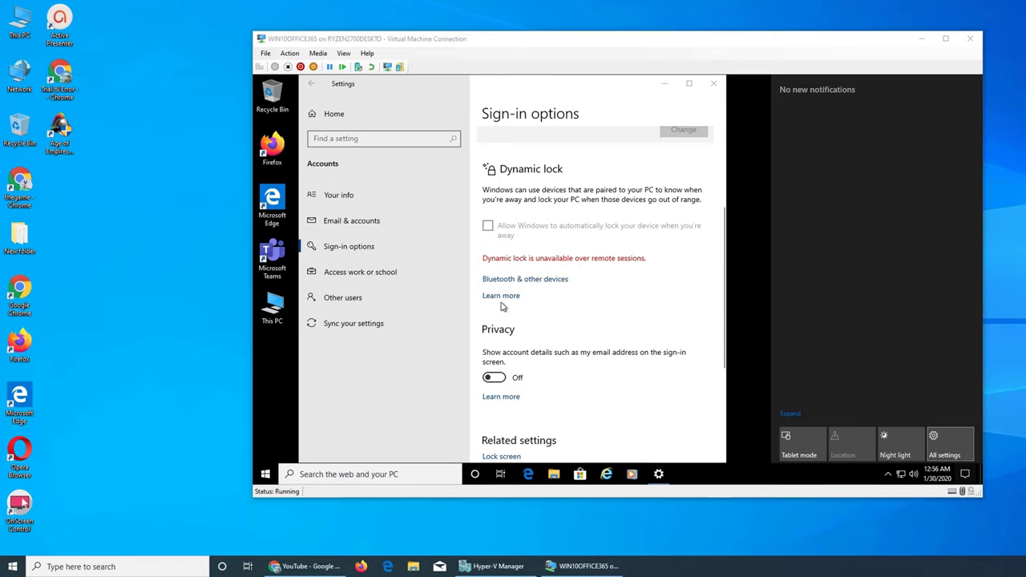
{"action": "left_click", "coordinate": [688, 347]}
Step: Turn on showing account details such as the email address on the sign-in screen
{"action": "scroll", "coordinate": [688, 348], "scroll_direction": "down", "scroll_amount": 2}
{"action": "scroll", "coordinate": [688, 348], "scroll_direction": "down", "scroll_amount": 3}
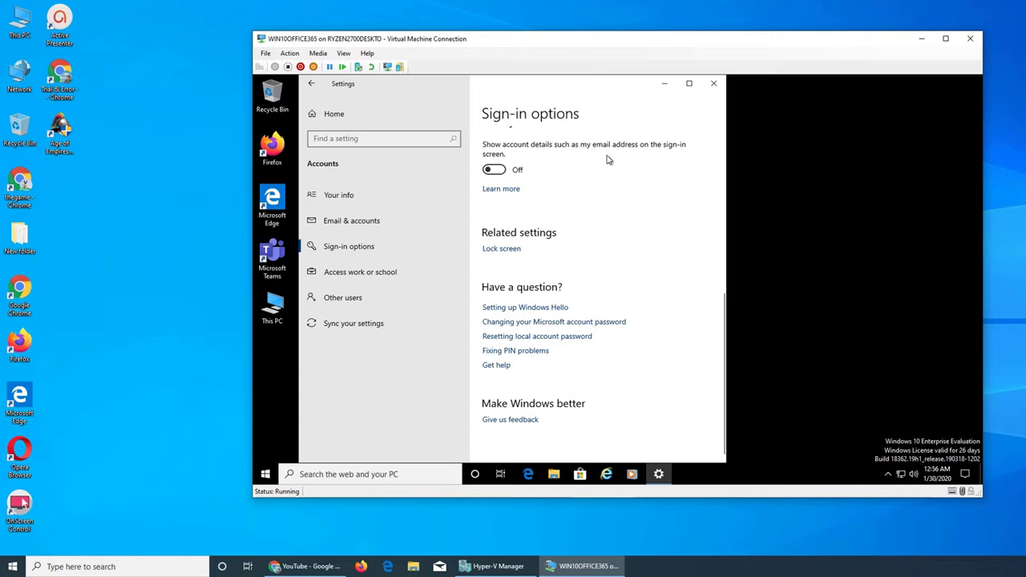
{"action": "left_click", "coordinate": [492, 174]}
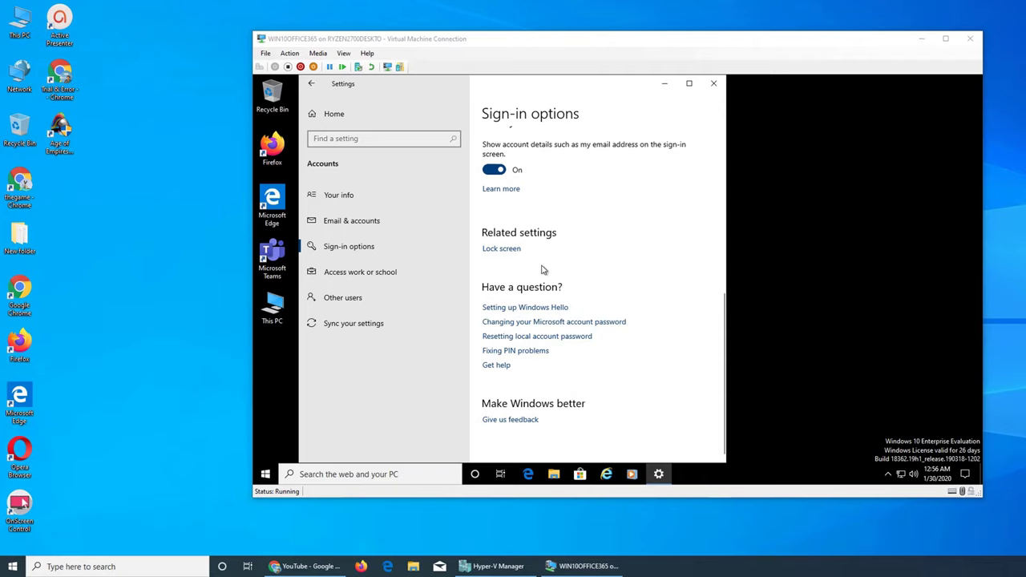
Step: Examine the related Lock screen settings, return to the Sign-in options, and review the whole page
{"action": "left_click", "coordinate": [500, 250]}
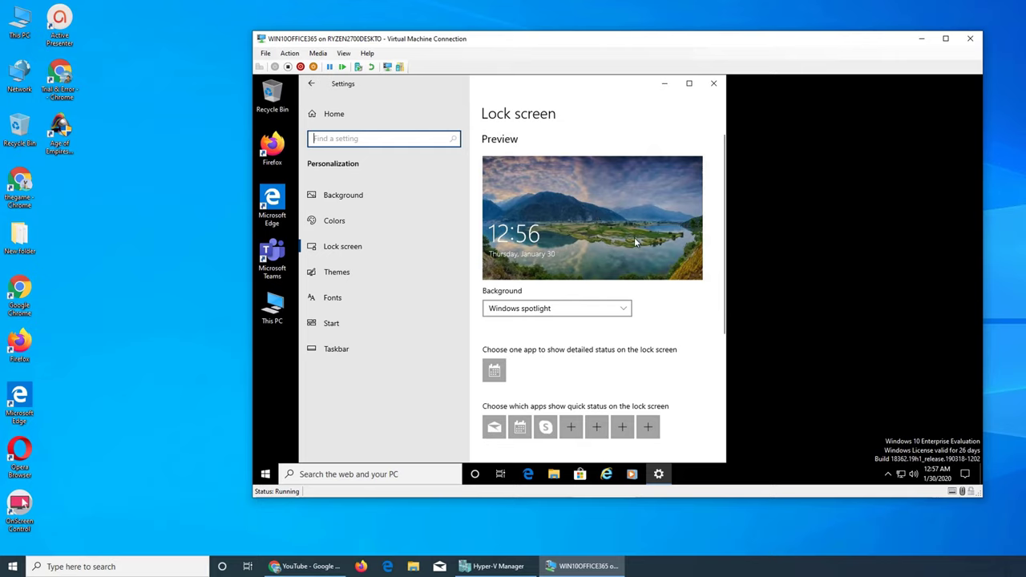
{"action": "scroll", "coordinate": [651, 249], "scroll_direction": "down", "scroll_amount": 3}
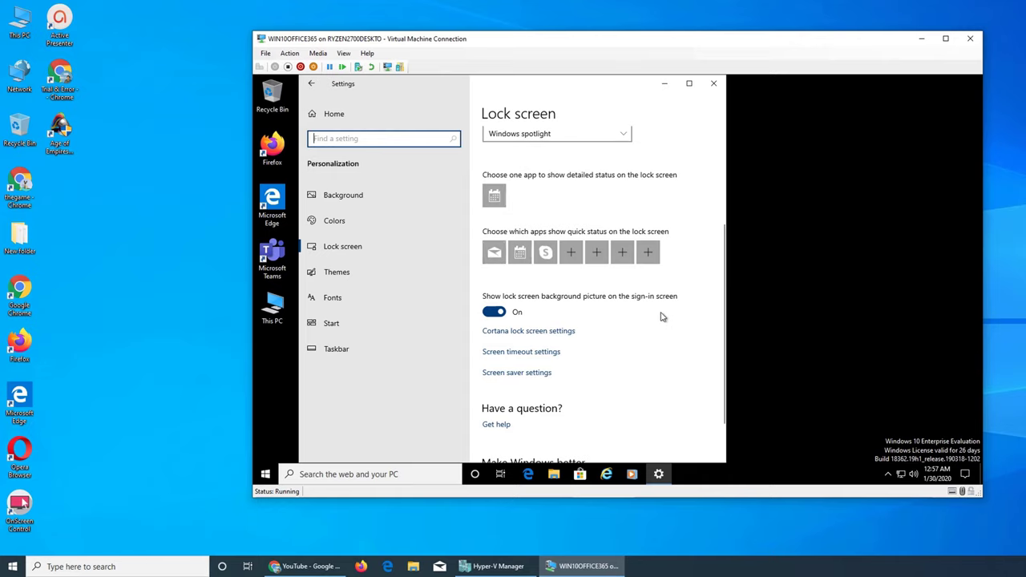
{"action": "scroll", "coordinate": [662, 316], "scroll_direction": "down", "scroll_amount": 1}
{"action": "scroll", "coordinate": [662, 317], "scroll_direction": "up", "scroll_amount": 4}
{"action": "scroll", "coordinate": [662, 317], "scroll_direction": "down", "scroll_amount": 1}
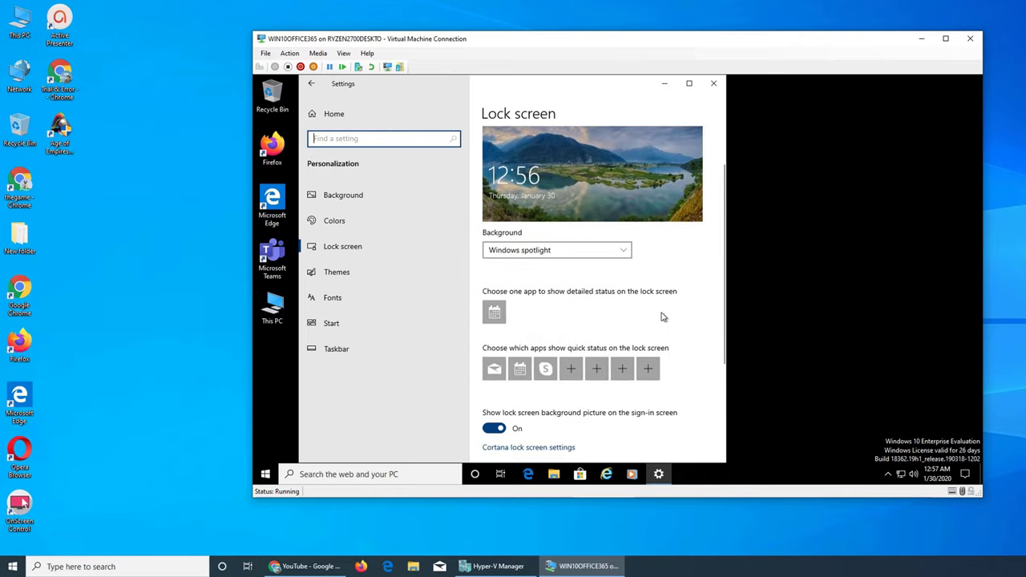
{"action": "scroll", "coordinate": [554, 253], "scroll_direction": "up", "scroll_amount": 1}
{"action": "left_click", "coordinate": [311, 84]}
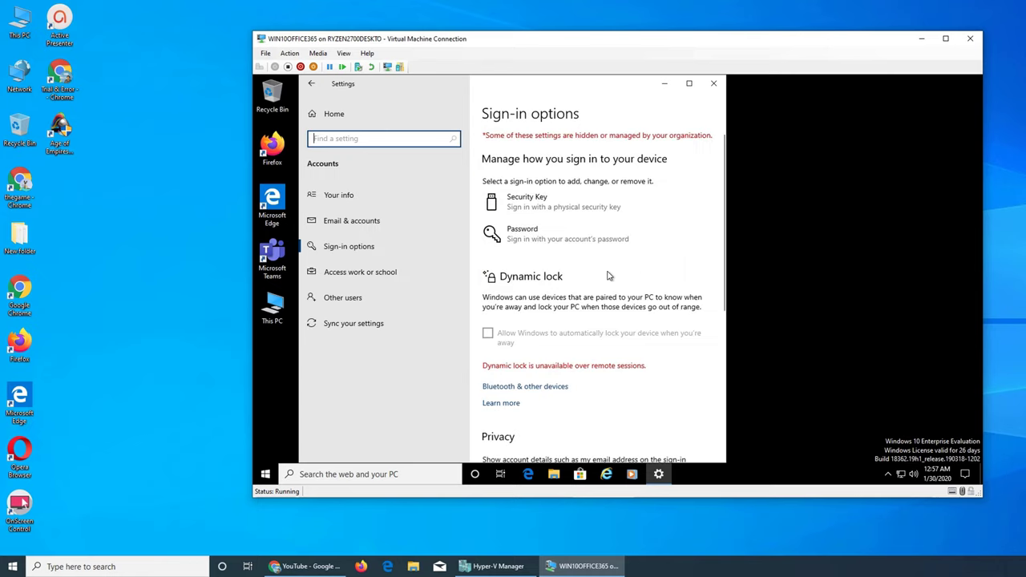
{"action": "scroll", "coordinate": [612, 275], "scroll_direction": "down", "scroll_amount": 5}
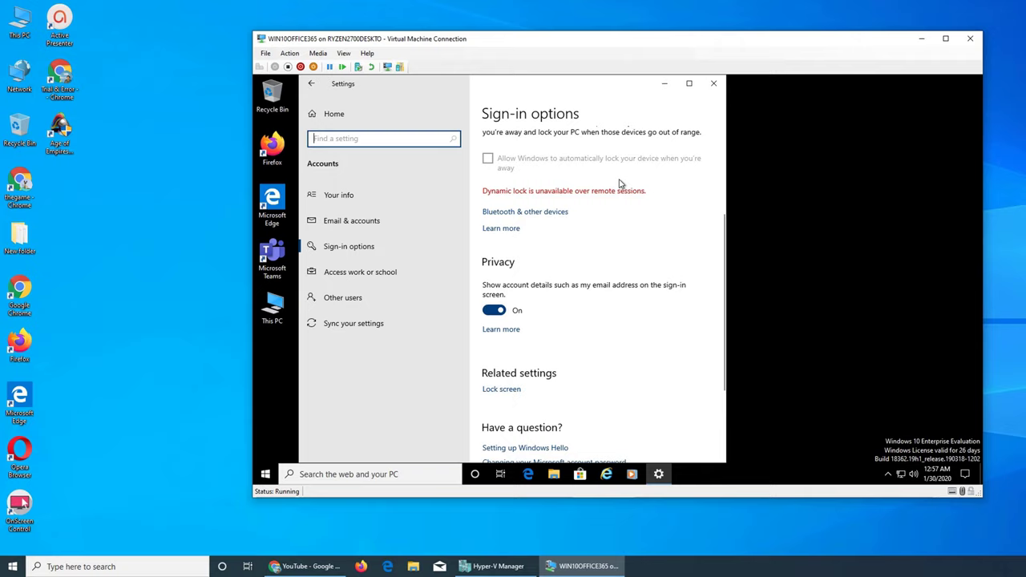
{"action": "scroll", "coordinate": [646, 213], "scroll_direction": "down", "scroll_amount": 3}
{"action": "scroll", "coordinate": [652, 334], "scroll_direction": "down", "scroll_amount": 1}
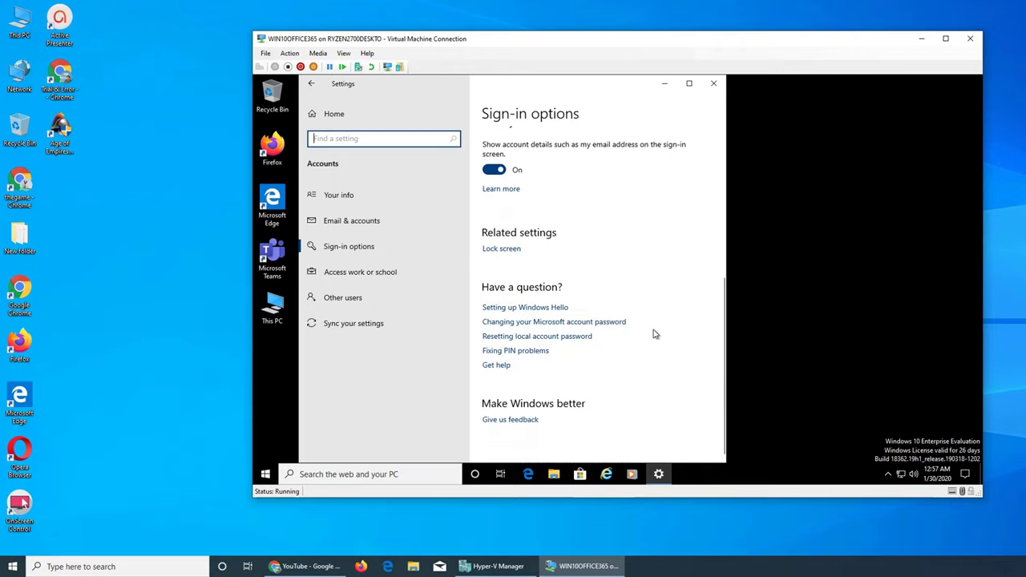
{"action": "scroll", "coordinate": [652, 332], "scroll_direction": "up", "scroll_amount": 9}
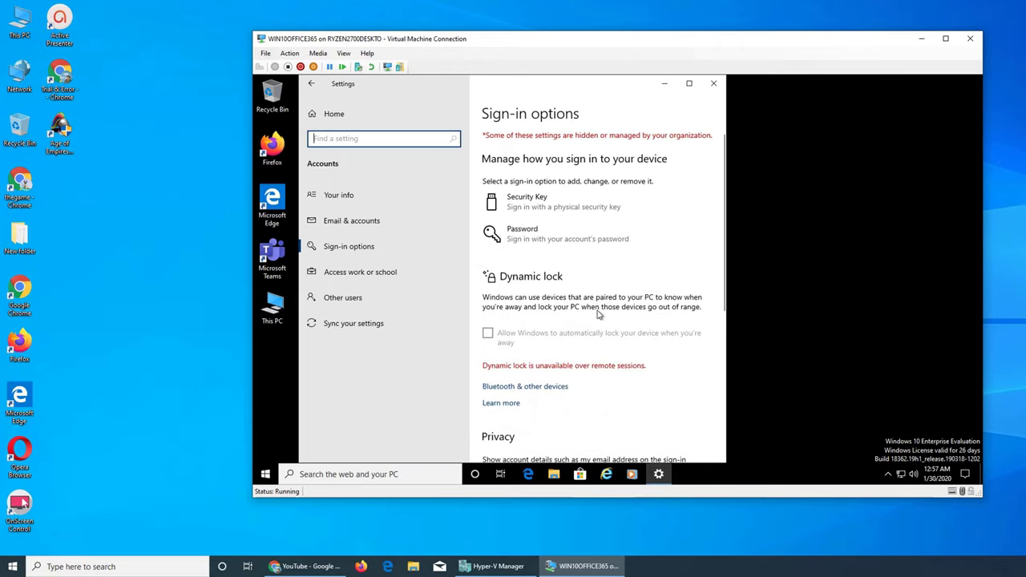
Step: Move the virtual machine window aside and open the host computer's Accounts Sign-in options for comparison with the virtual machine's
{"action": "left_click_drag", "start_coordinate": [632, 42], "coordinate": [917, 42]}
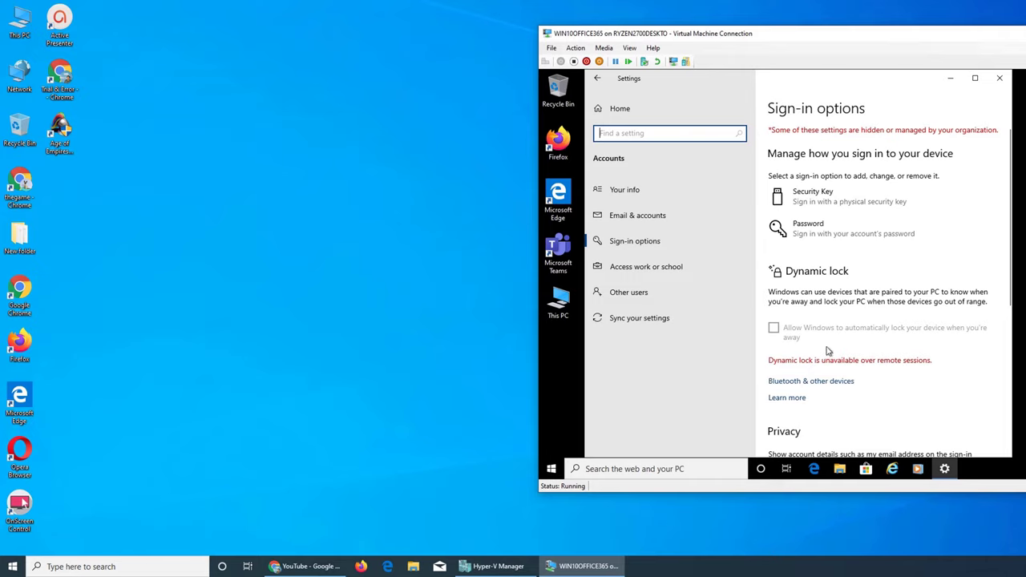
{"action": "scroll", "coordinate": [825, 352], "scroll_direction": "down", "scroll_amount": 3}
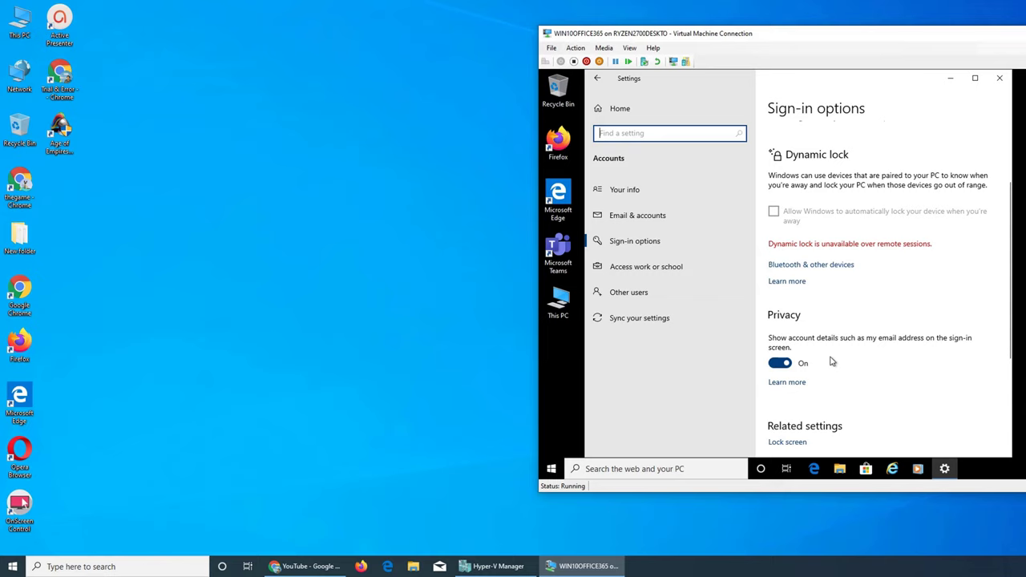
{"action": "scroll", "coordinate": [841, 330], "scroll_direction": "up", "scroll_amount": 3}
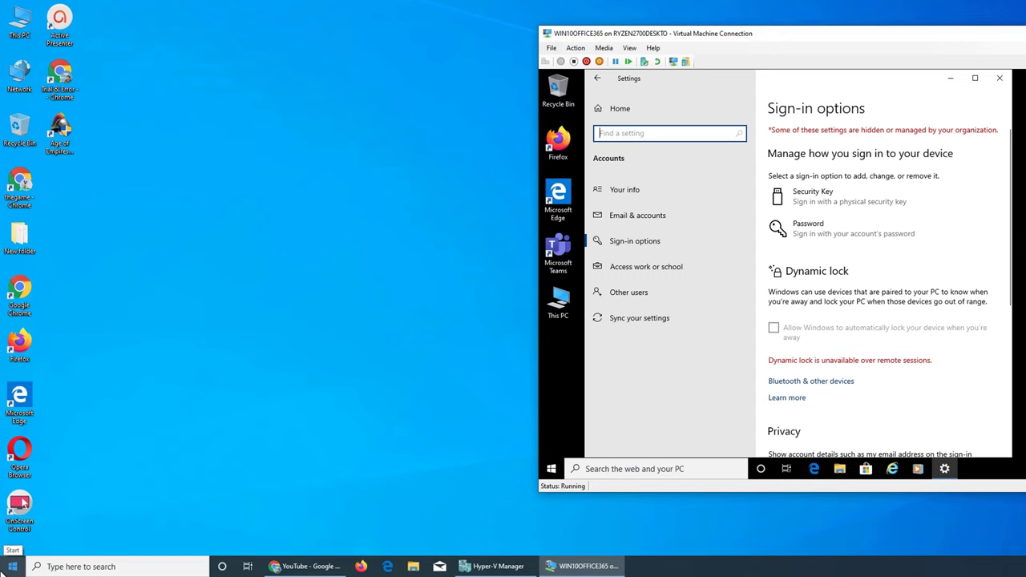
{"action": "left_click", "coordinate": [13, 566]}
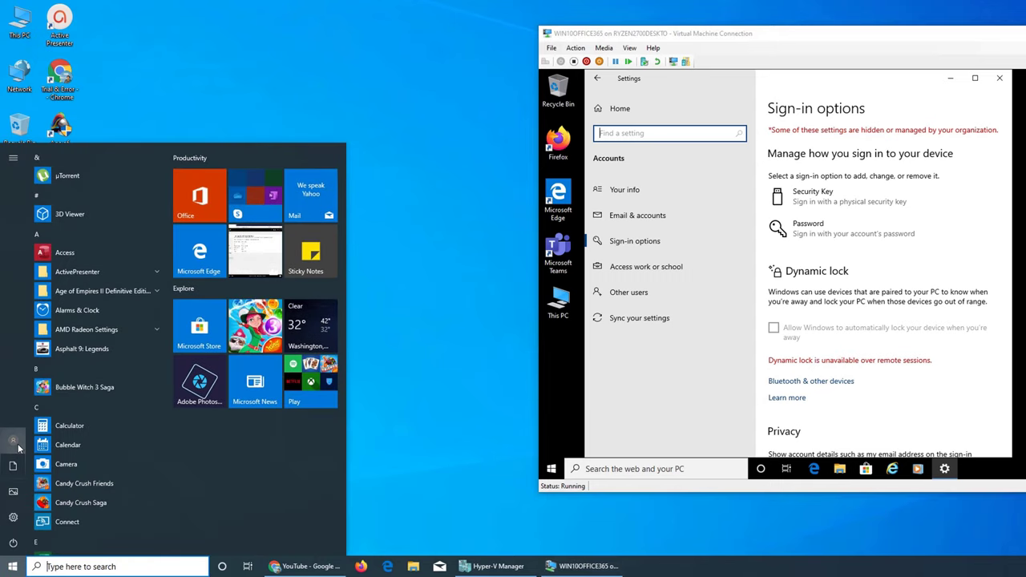
{"action": "left_click", "coordinate": [14, 517]}
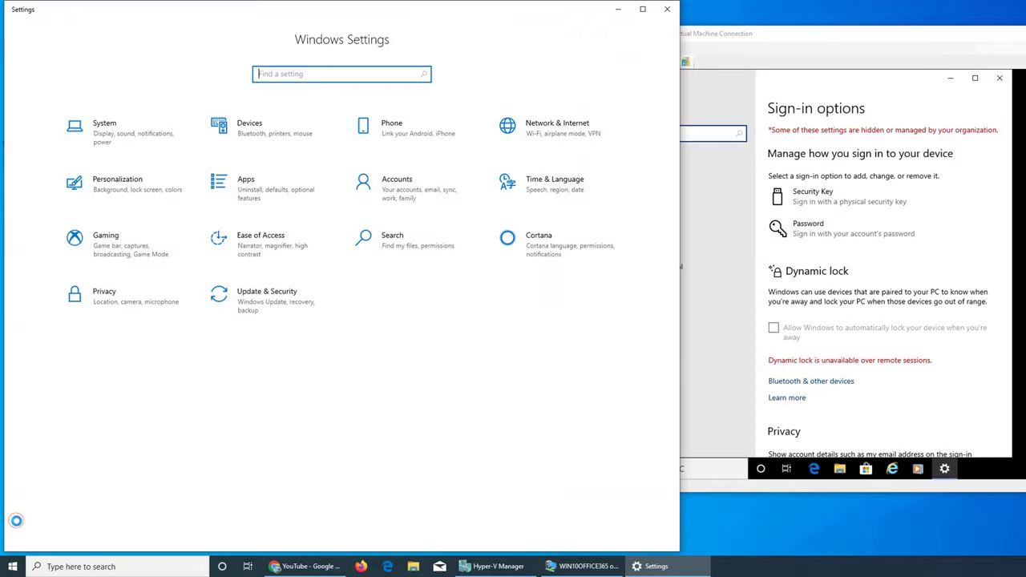
{"action": "left_click", "coordinate": [441, 187]}
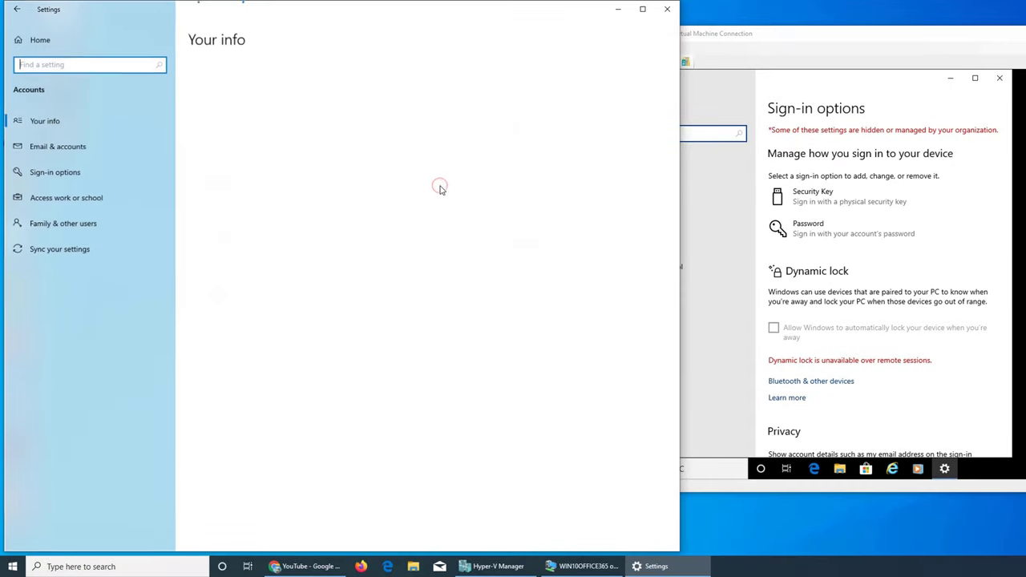
{"action": "left_click", "coordinate": [54, 171]}
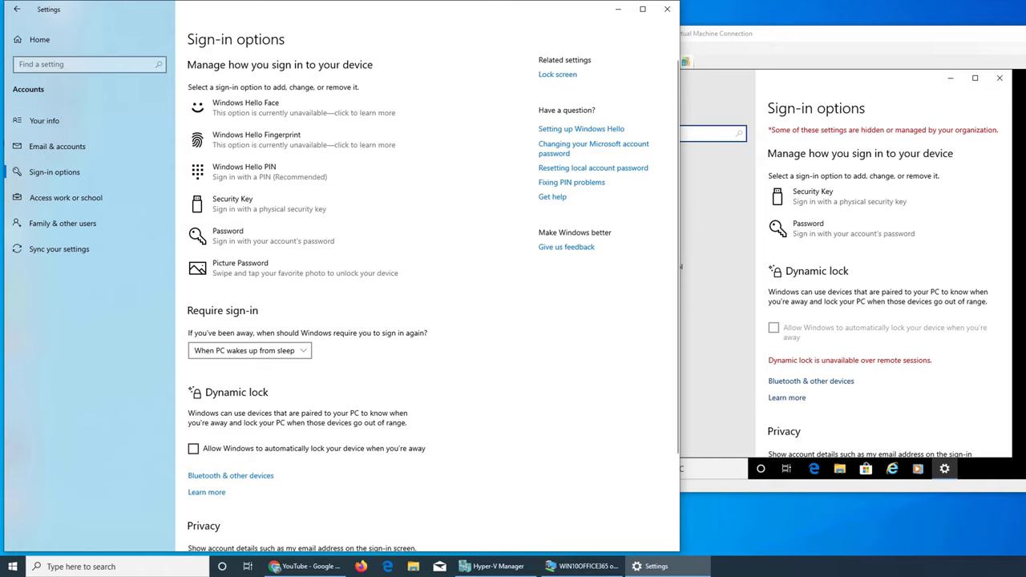
{"action": "left_click", "coordinate": [984, 416]}
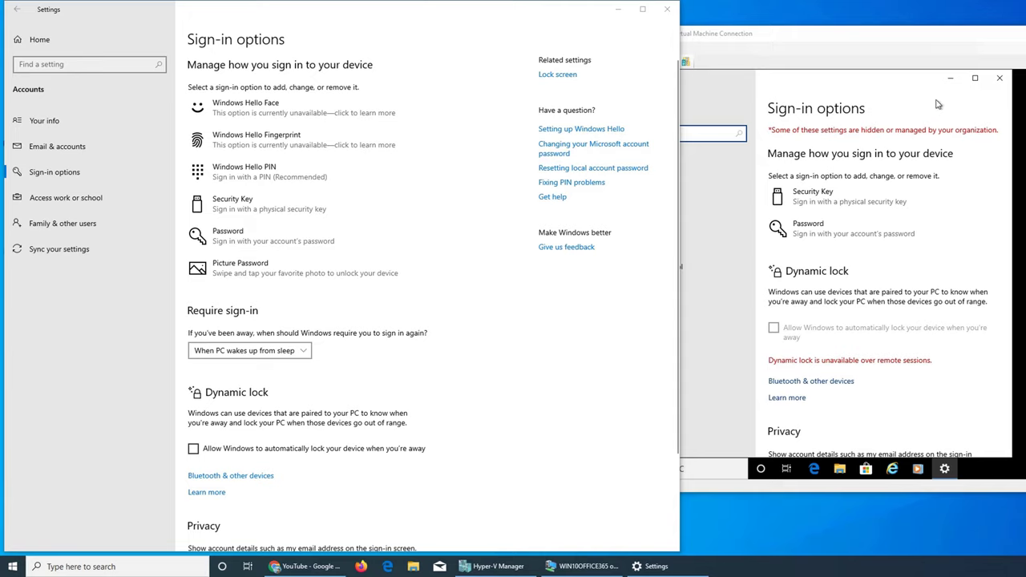
Step: Minimise the virtual machine's Settings, run msinfo32 there to review the System Information summary, and close it
{"action": "left_click", "coordinate": [954, 78]}
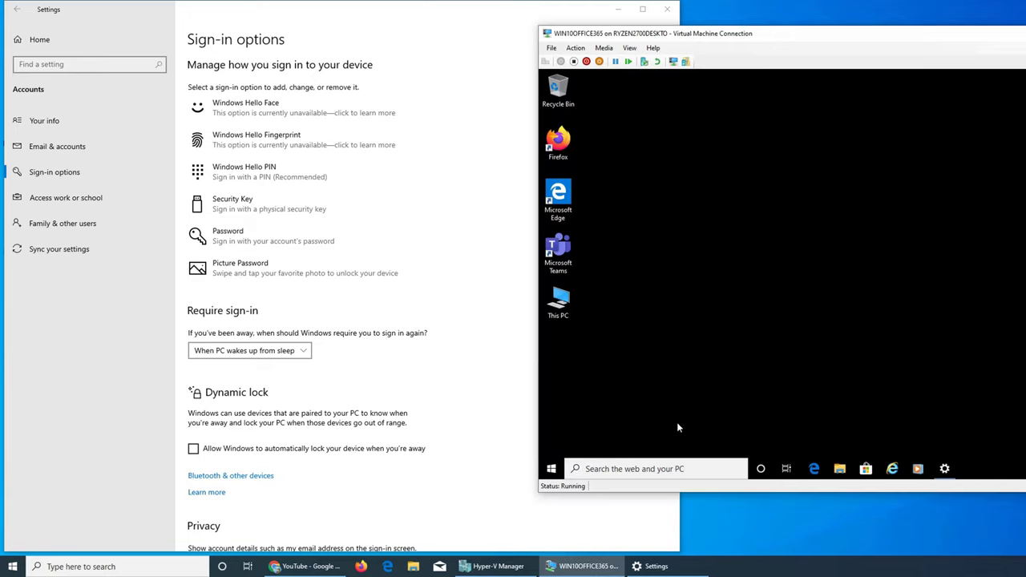
{"action": "left_click", "coordinate": [552, 472]}
{"action": "type", "text": "w"}
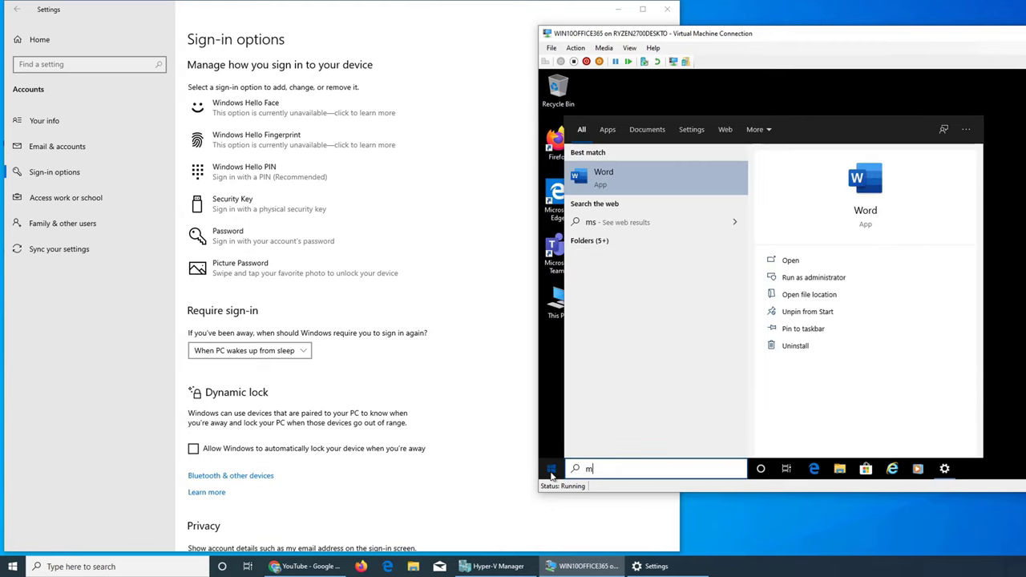
{"action": "key", "text": "BackSpace"}
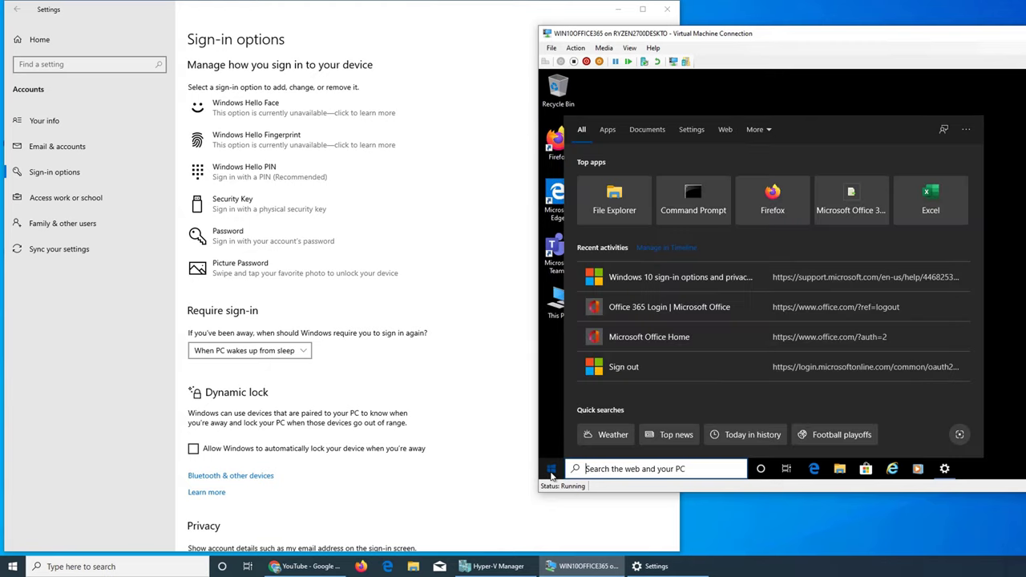
{"action": "key", "text": "super+r"}
{"action": "type", "text": "mx"}
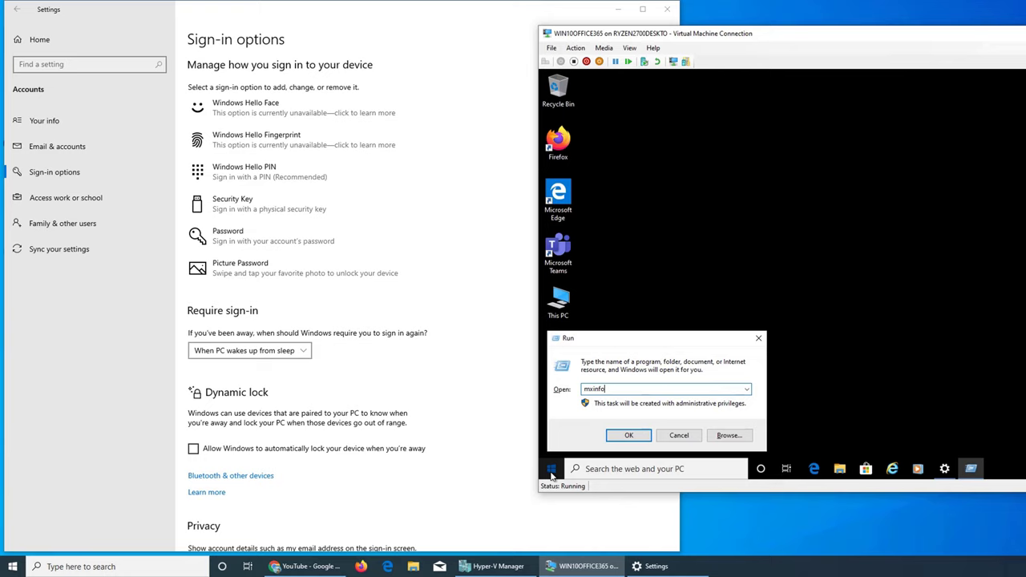
{"action": "type", "text": "info"}
{"action": "key", "text": "BackSpace"}
{"action": "key", "text": "BackSpace"}
{"action": "key", "text": "BackSpace"}
{"action": "key", "text": "BackSpace"}
{"action": "key", "text": "BackSpace"}
{"action": "type", "text": "sinfo32"}
{"action": "key", "text": "Return"}
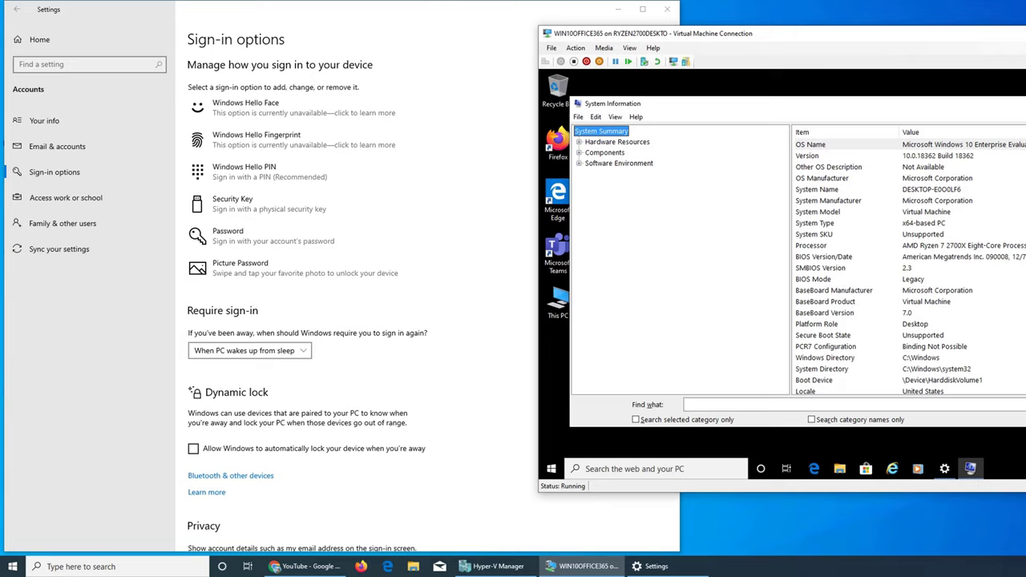
{"action": "key", "text": "alt+F4"}
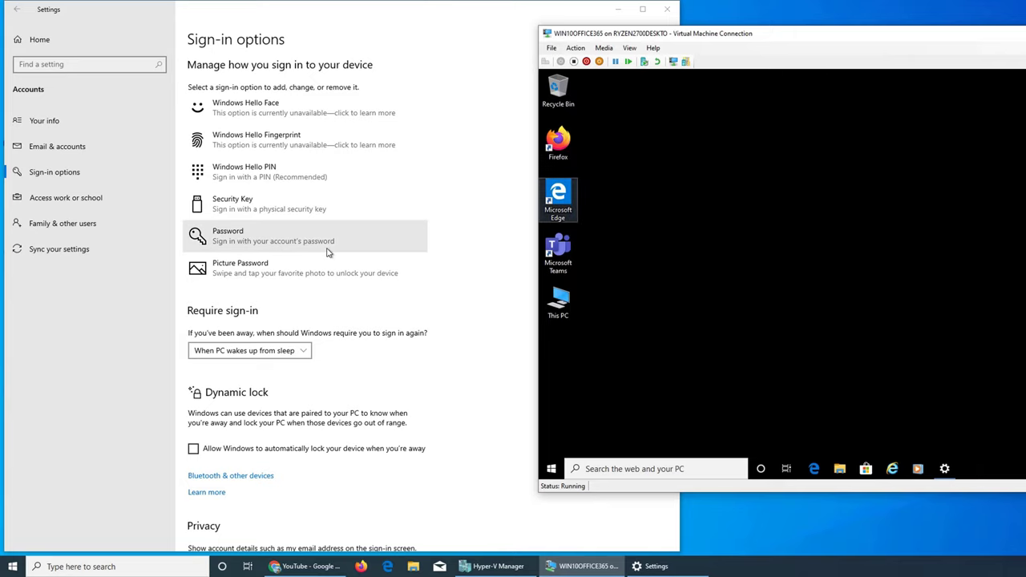
Step: Minimise the host computer's Settings and look through the virtual machine's Pictures folder, including Camera Roll and Saved Pictures
{"action": "left_click", "coordinate": [367, 32]}
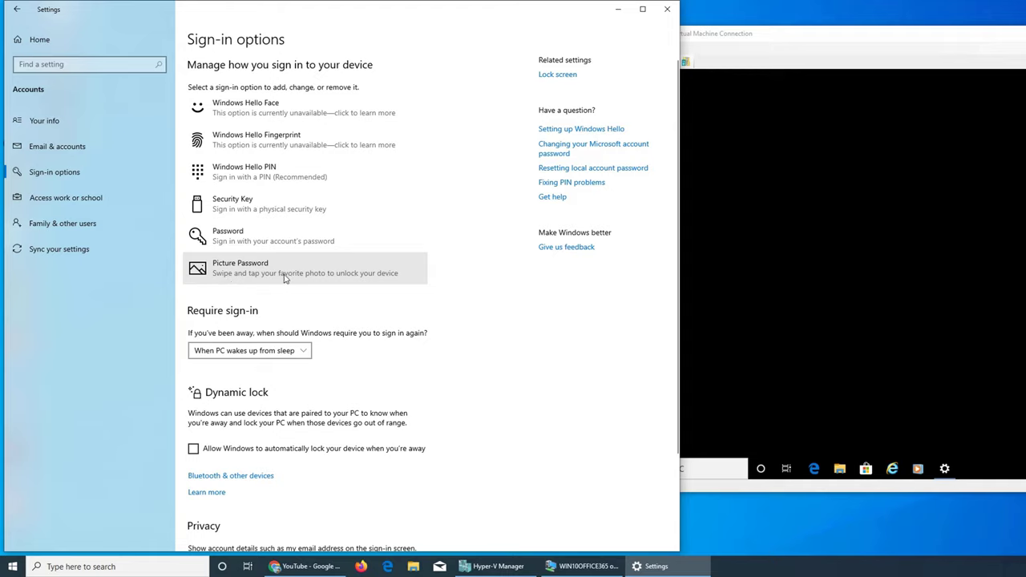
{"action": "left_click", "coordinate": [617, 9]}
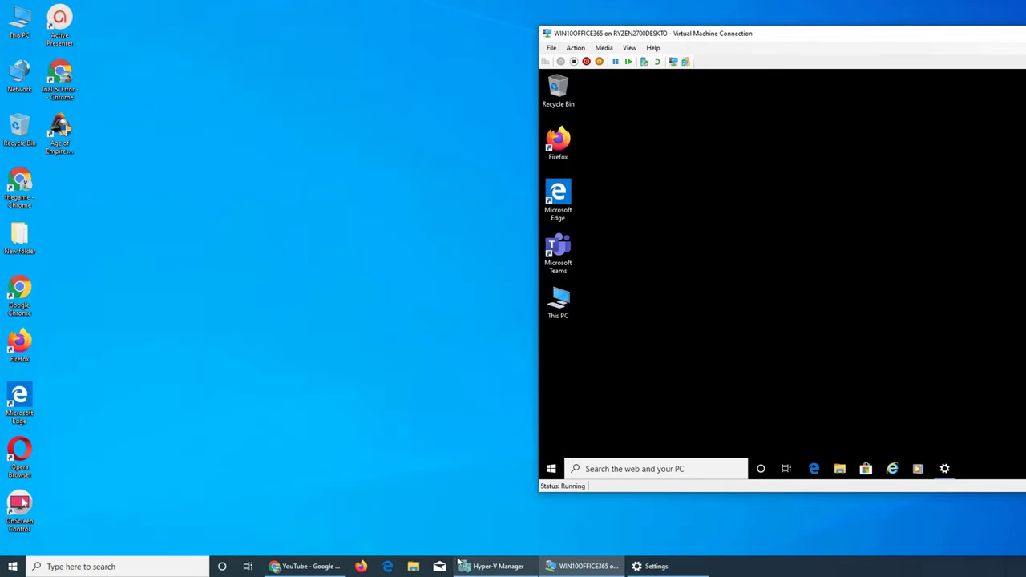
{"action": "left_click", "coordinate": [551, 469]}
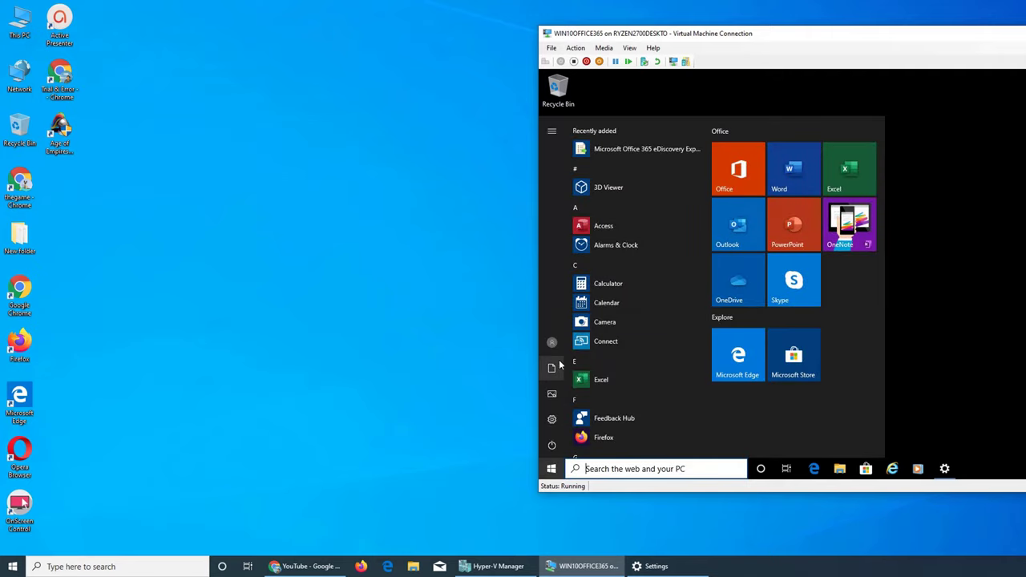
{"action": "left_click", "coordinate": [642, 104]}
{"action": "left_click", "coordinate": [839, 471]}
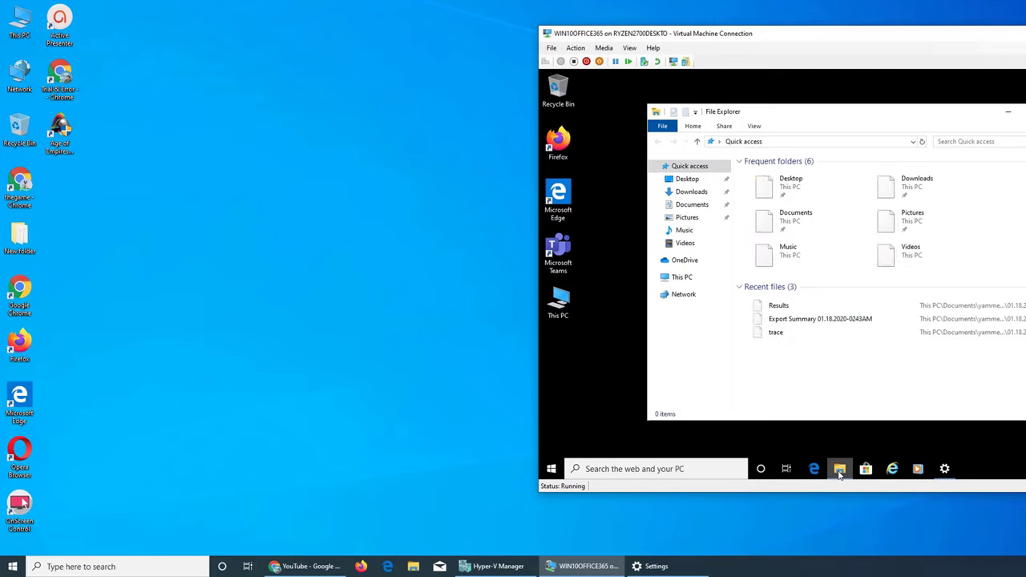
{"action": "double_click", "coordinate": [889, 218]}
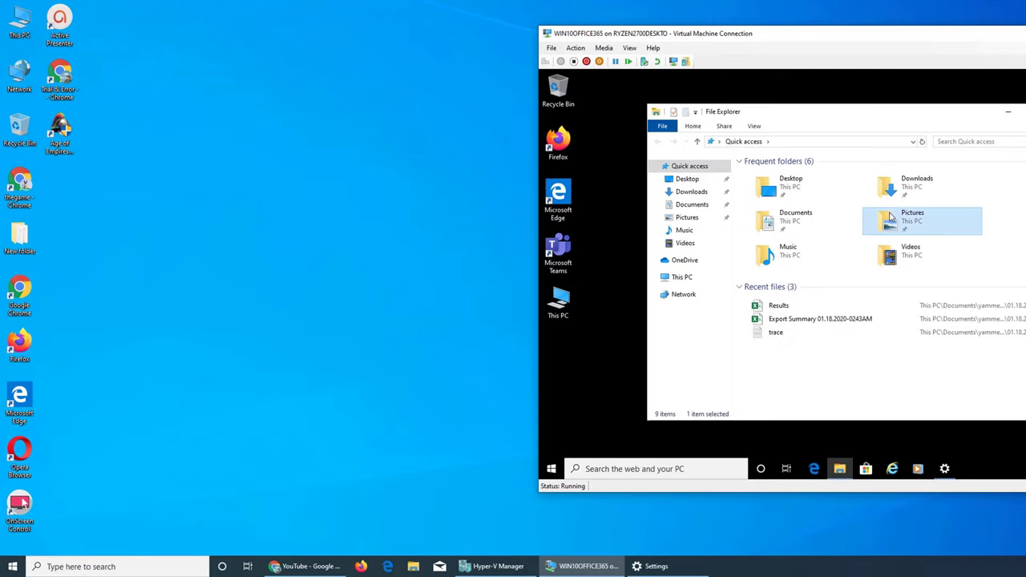
{"action": "double_click", "coordinate": [766, 180]}
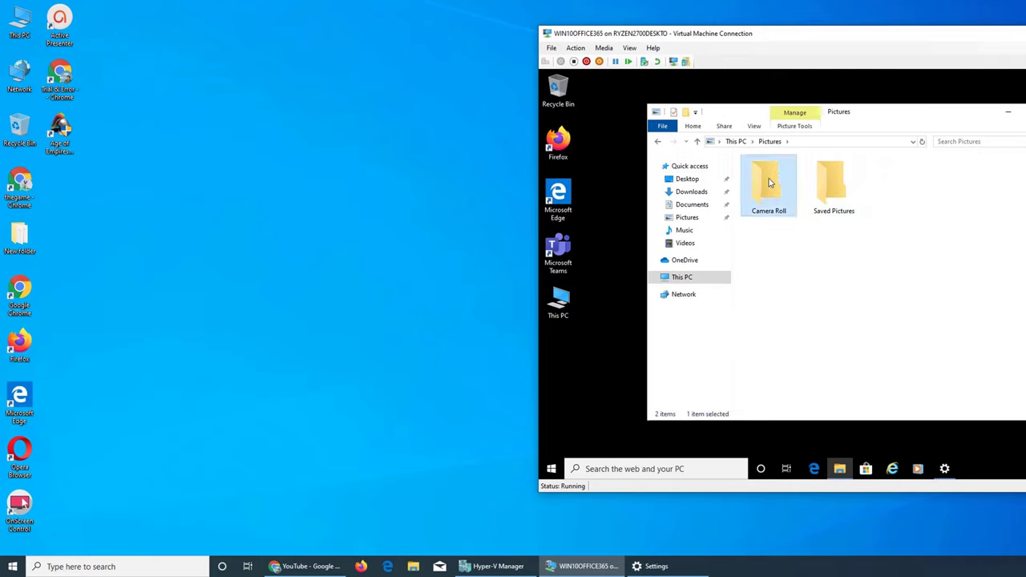
{"action": "left_click", "coordinate": [769, 141]}
{"action": "double_click", "coordinate": [831, 189]}
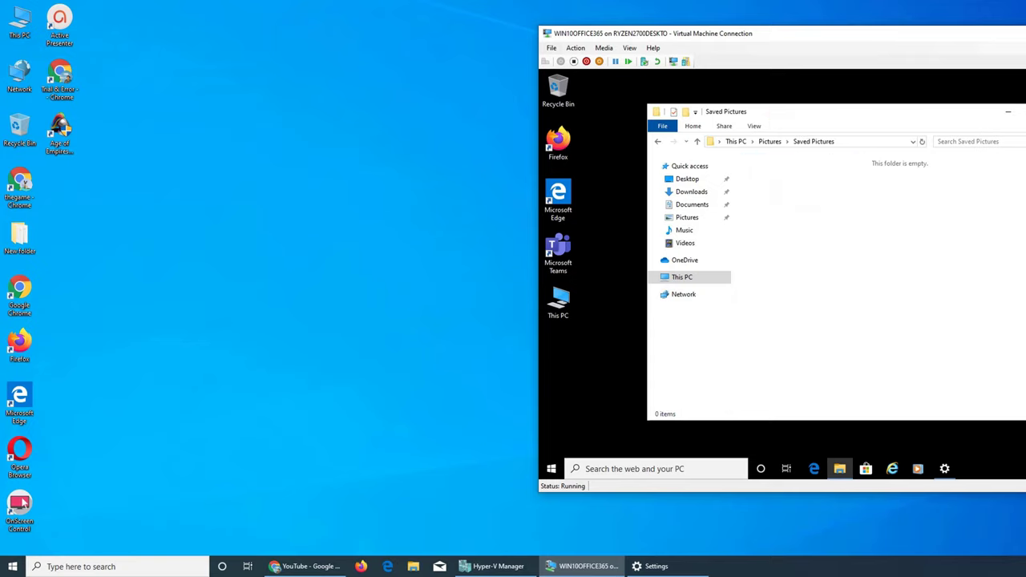
{"action": "left_click", "coordinate": [1007, 111]}
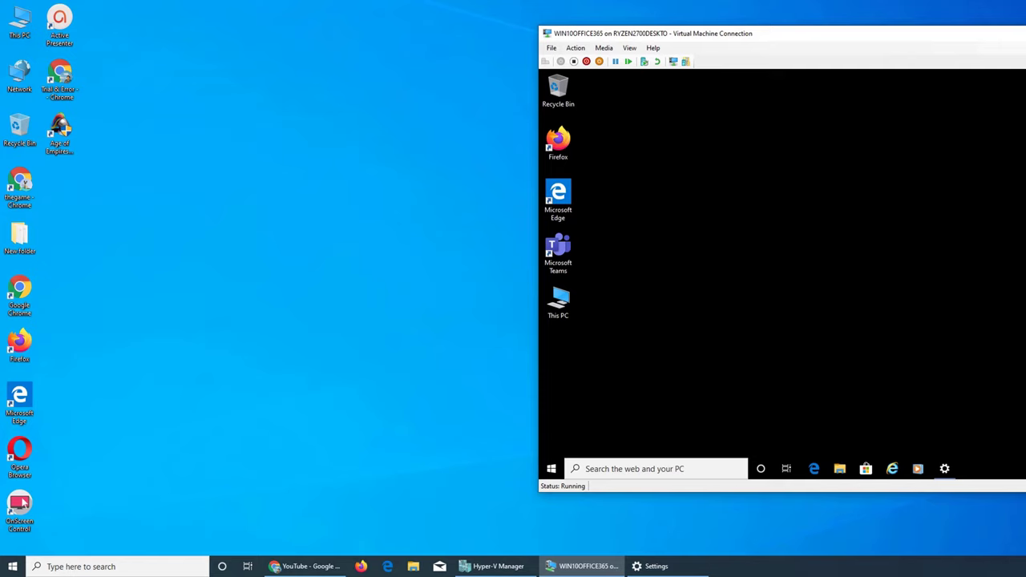
Step: Open Microsoft Edge in the virtual machine and browse the news feed on its start page
{"action": "left_click", "coordinate": [815, 469]}
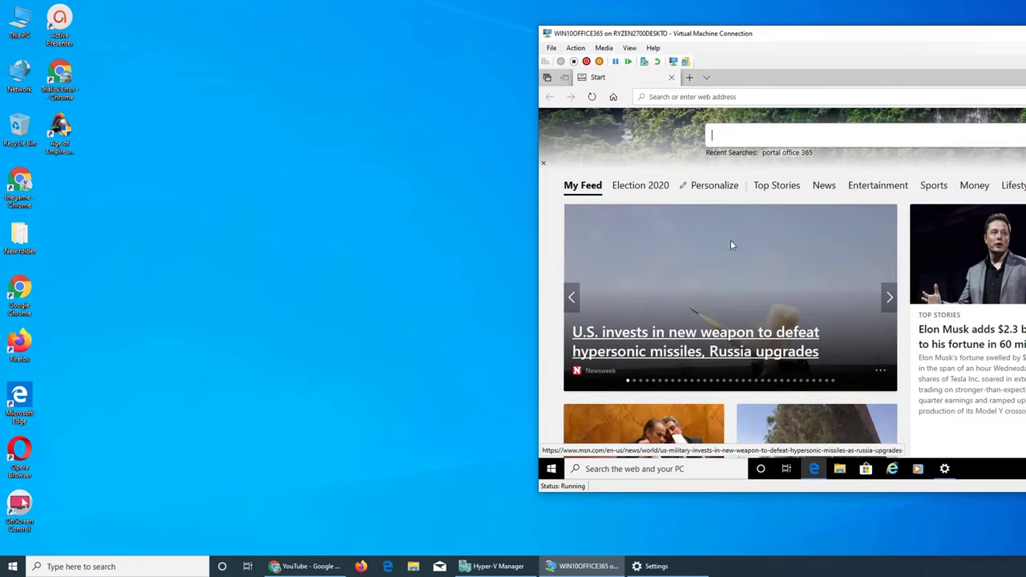
{"action": "scroll", "coordinate": [663, 240], "scroll_direction": "down", "scroll_amount": 3}
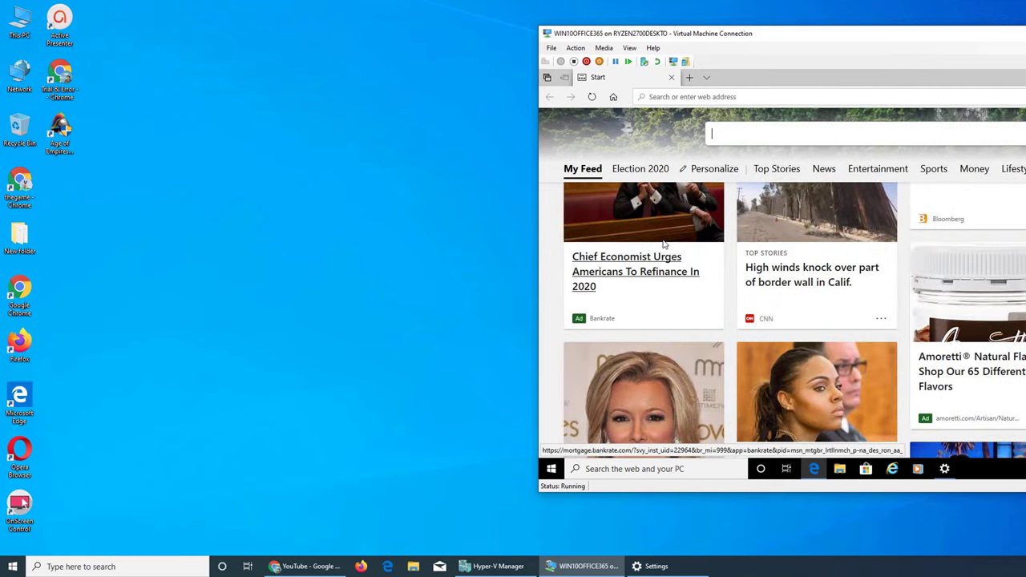
{"action": "scroll", "coordinate": [673, 245], "scroll_direction": "down", "scroll_amount": 6}
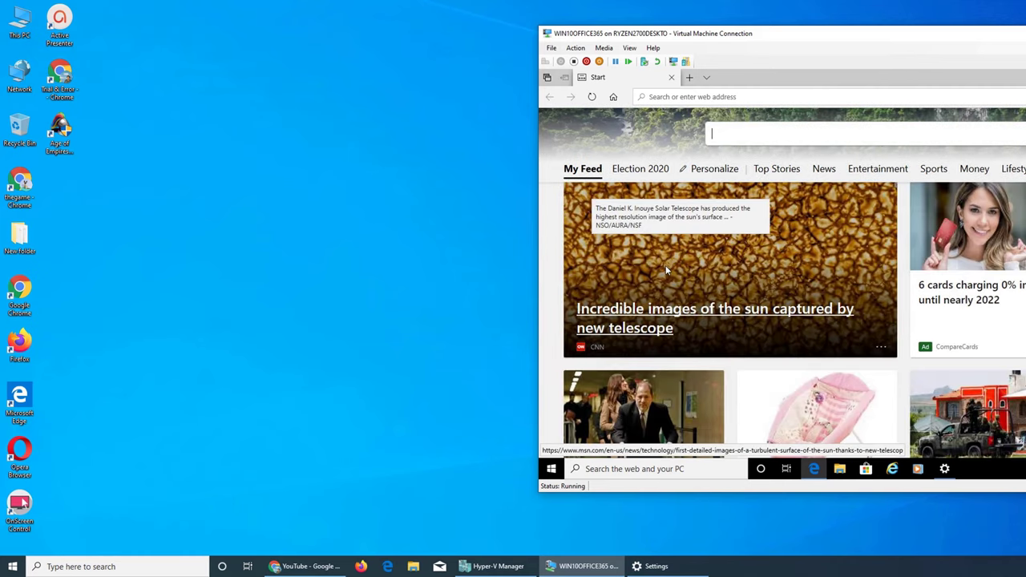
{"action": "scroll", "coordinate": [663, 248], "scroll_direction": "down", "scroll_amount": 2}
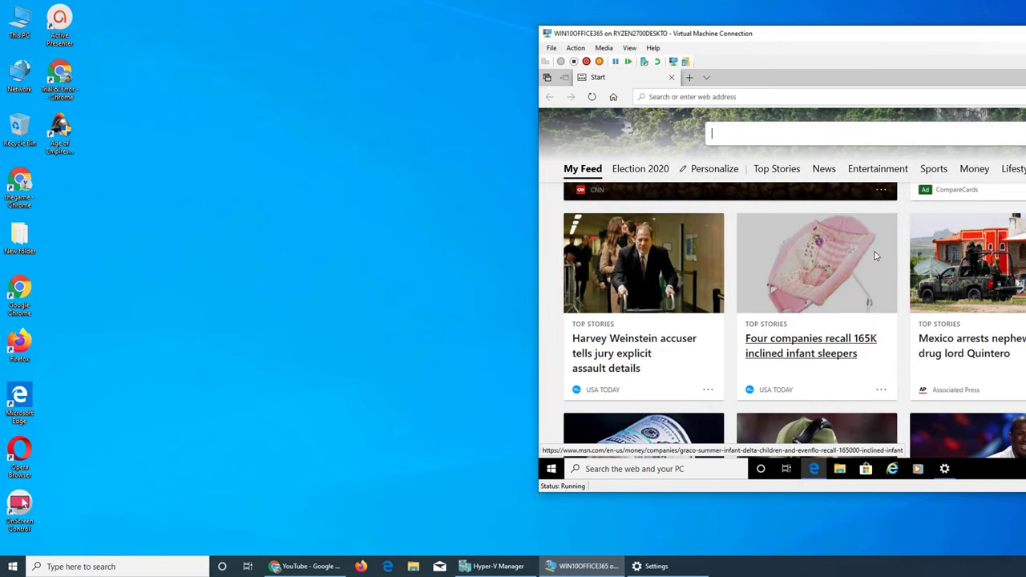
{"action": "scroll", "coordinate": [838, 249], "scroll_direction": "down", "scroll_amount": 2}
{"action": "scroll", "coordinate": [854, 255], "scroll_direction": "down", "scroll_amount": 3}
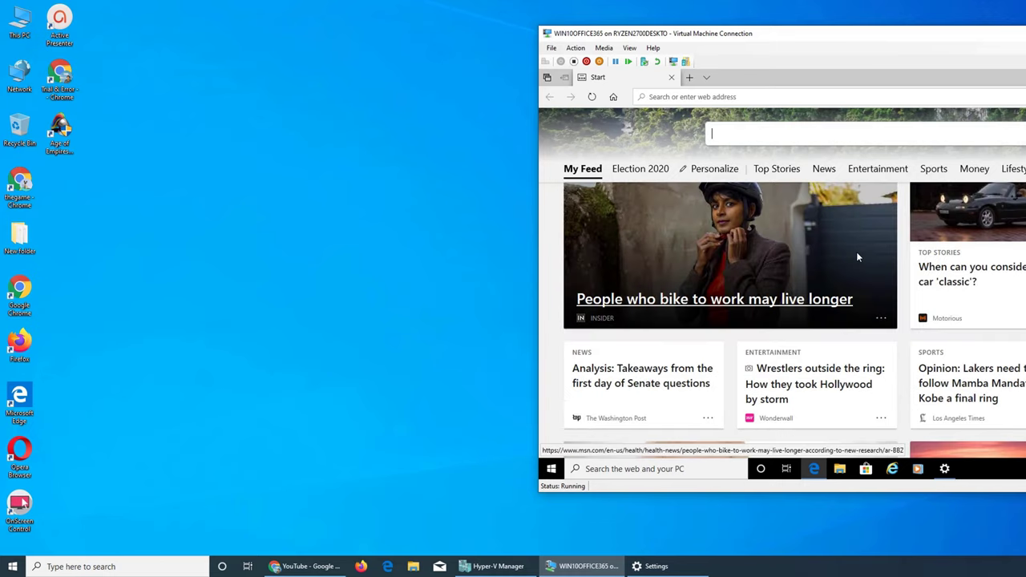
Step: Search the web for "harry potter" in the virtual machine's browser
{"action": "left_click", "coordinate": [734, 97]}
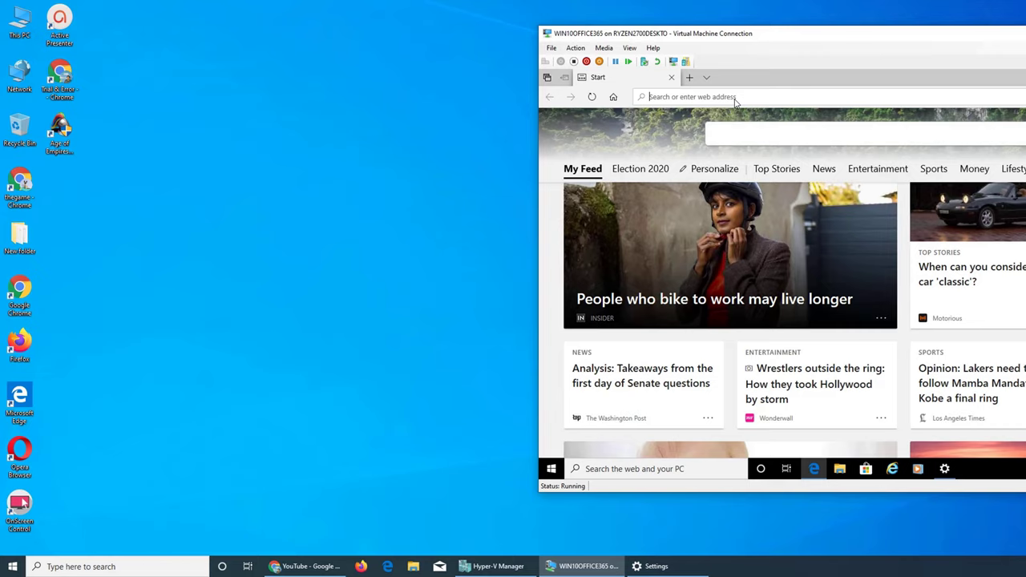
{"action": "type", "text": "hary po"}
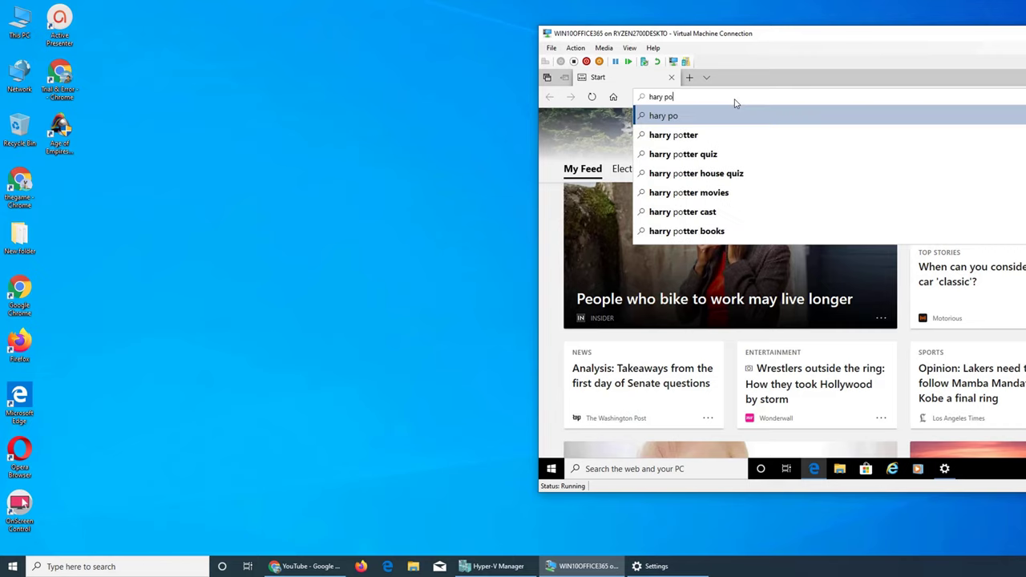
{"action": "key", "text": "Down"}
{"action": "key", "text": "Return"}
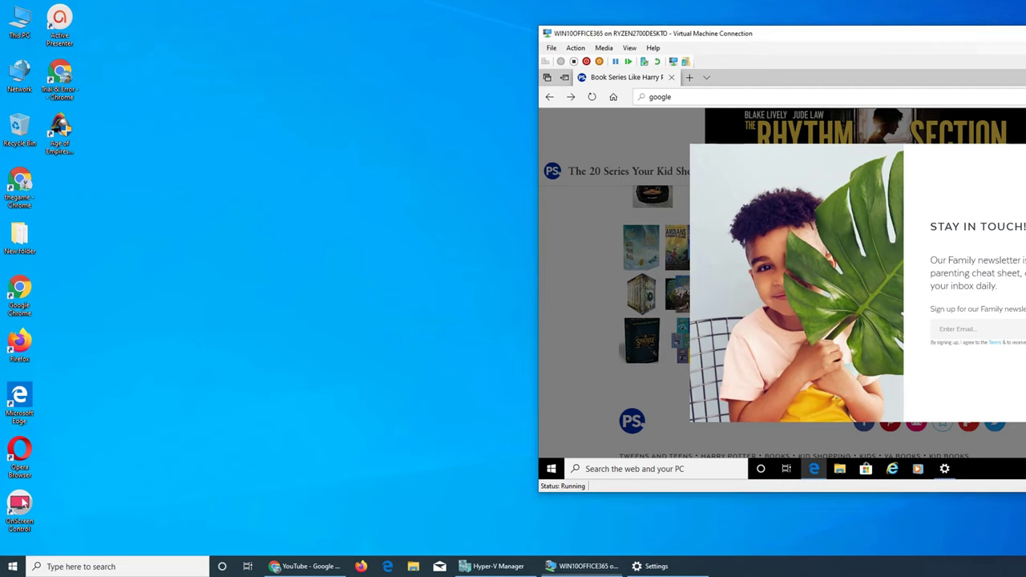
Step: Return to the host computer's Sign-in options and set Require sign-in to Never
{"action": "left_click", "coordinate": [309, 566]}
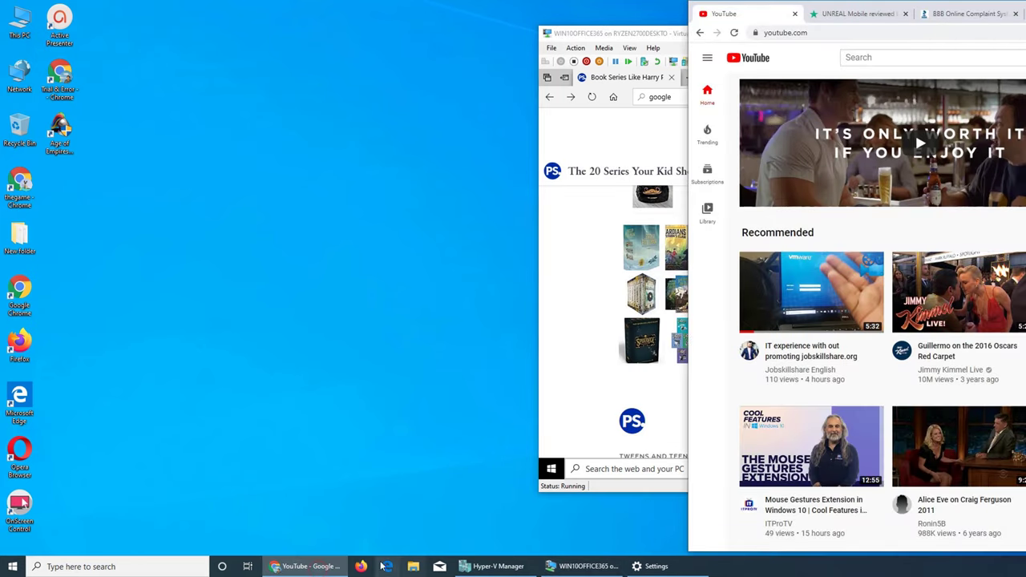
{"action": "left_click", "coordinate": [584, 566]}
{"action": "left_click", "coordinate": [650, 566]}
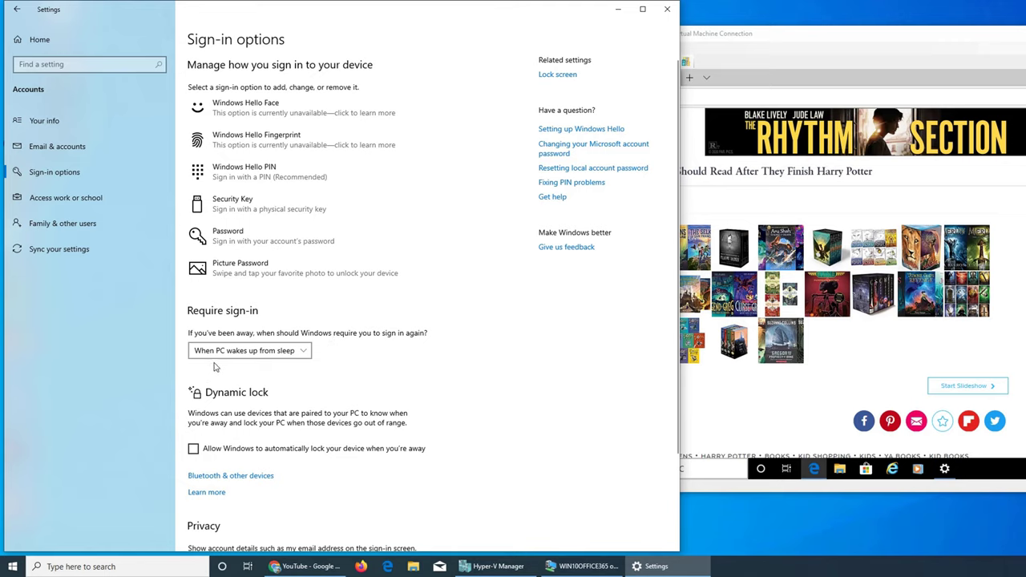
{"action": "left_click", "coordinate": [295, 353]}
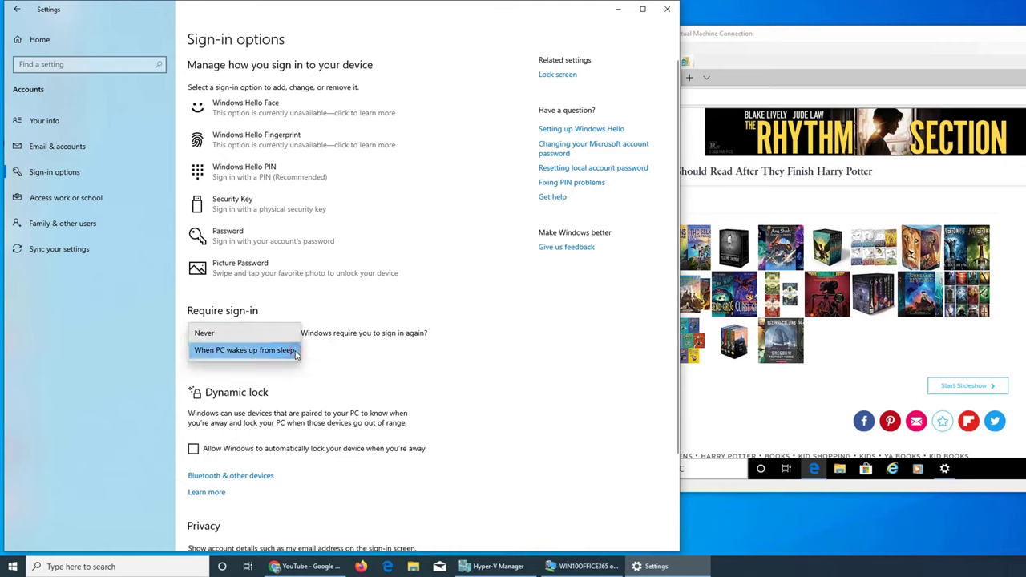
{"action": "left_click", "coordinate": [337, 335]}
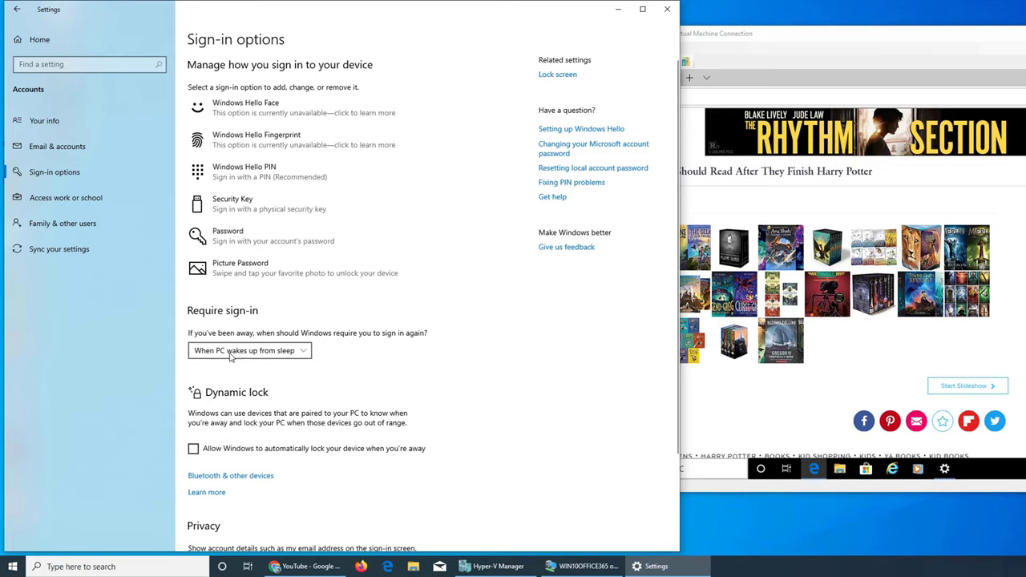
{"action": "scroll", "coordinate": [433, 349], "scroll_direction": "down", "scroll_amount": 3}
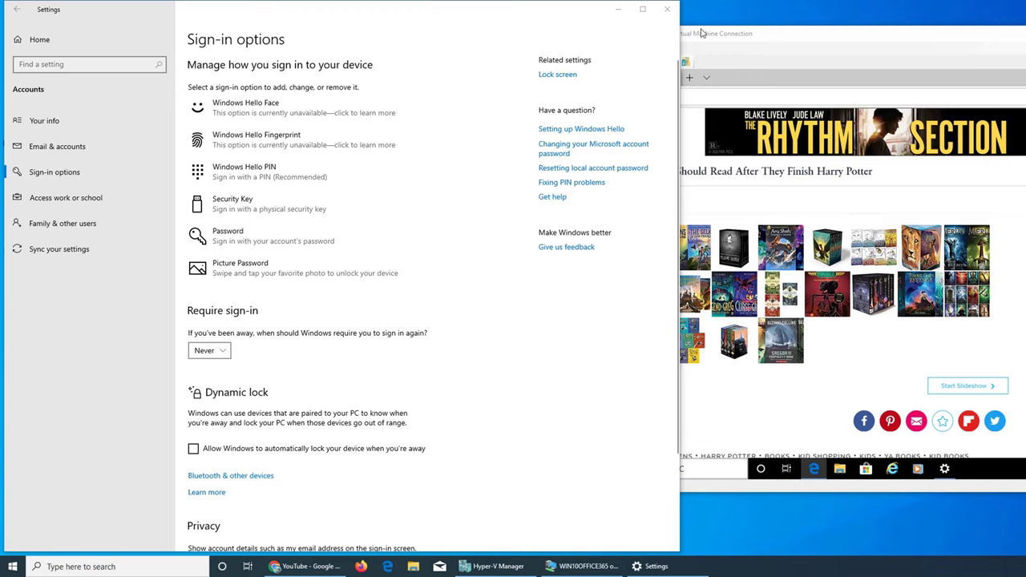
Step: Close the browser in the virtual machine and bring back its Sign-in options in Settings
{"action": "left_click", "coordinate": [769, 50]}
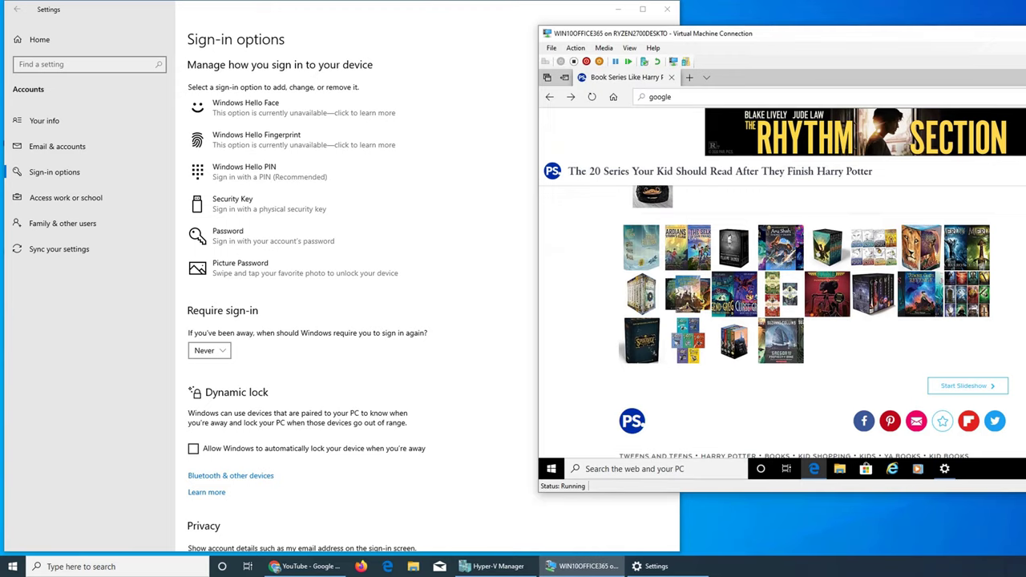
{"action": "key", "text": "alt+F4"}
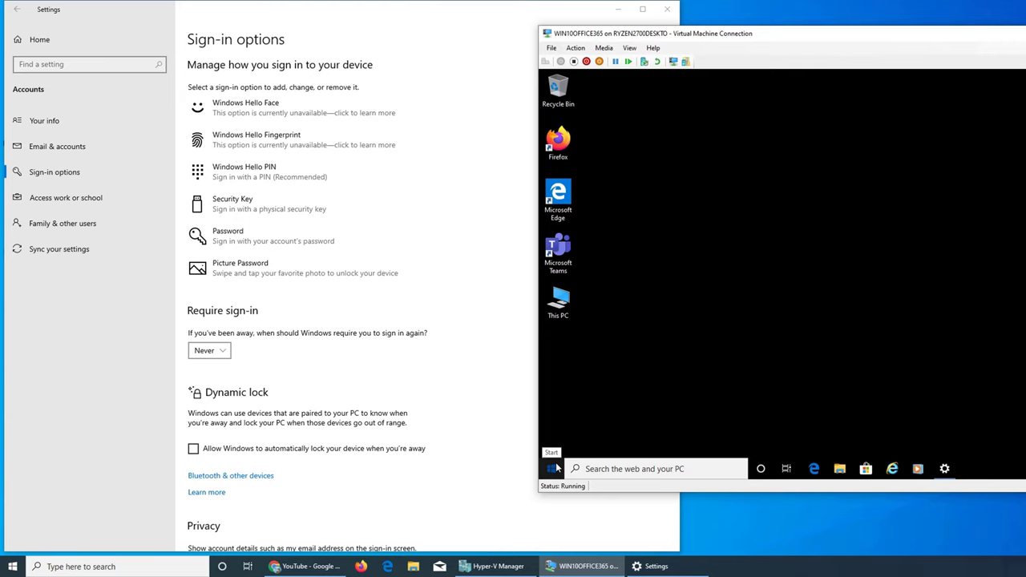
{"action": "left_click", "coordinate": [944, 468]}
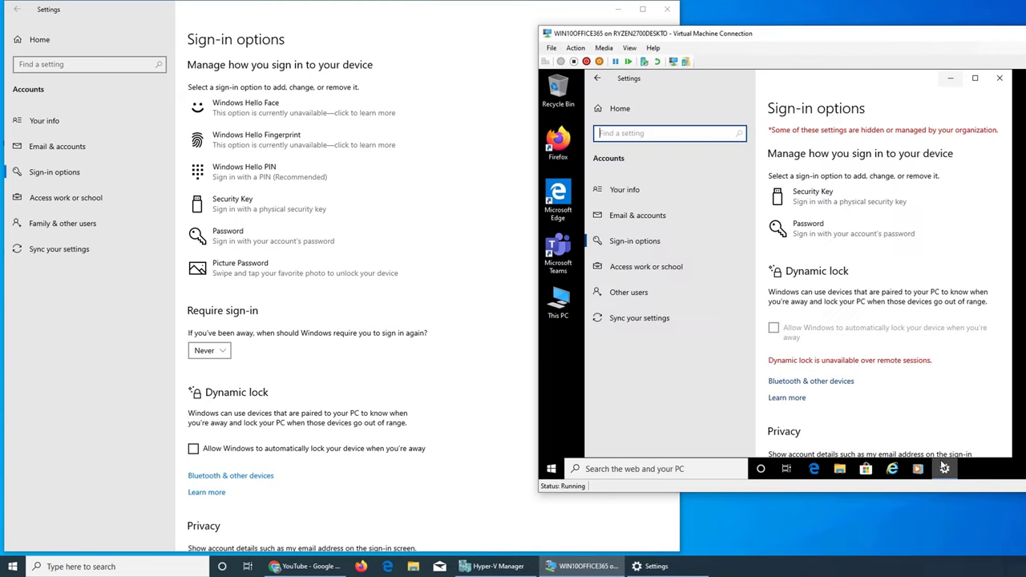
Step: Examine the host computer's Picture Password sign-in option and minimise its Settings window
{"action": "left_click", "coordinate": [289, 281]}
{"action": "left_click", "coordinate": [288, 280]}
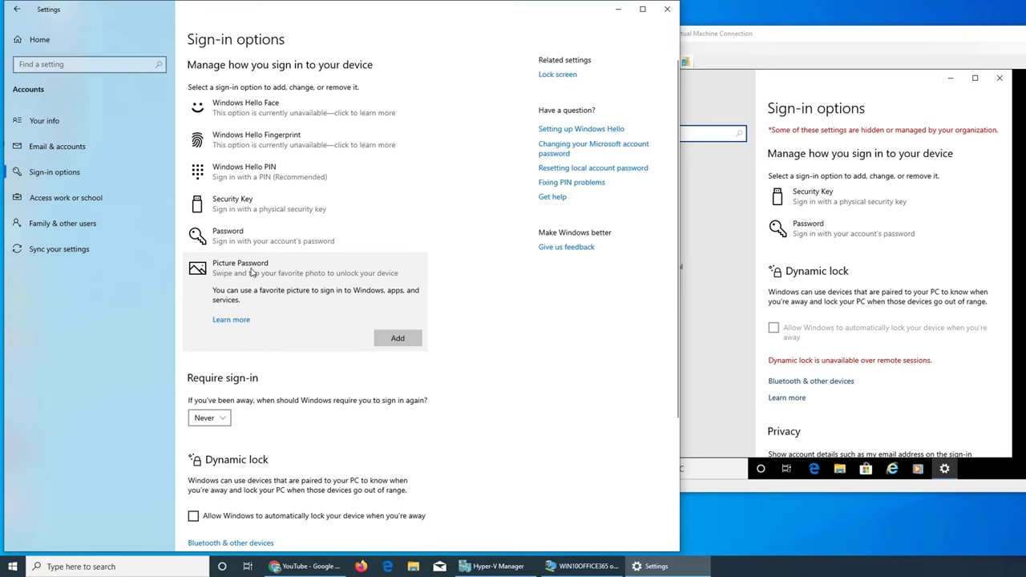
{"action": "left_click", "coordinate": [197, 272]}
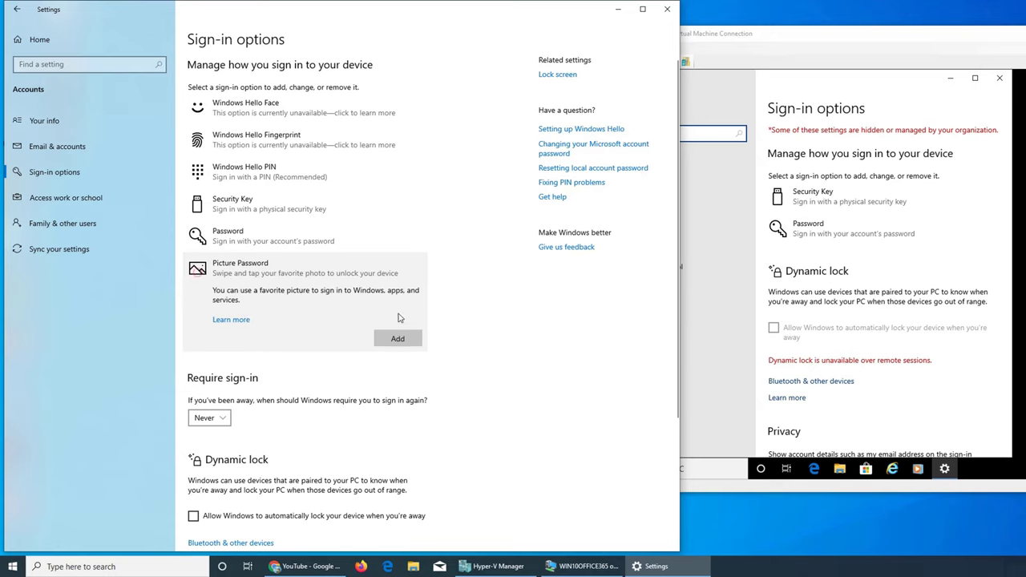
{"action": "left_click", "coordinate": [618, 13]}
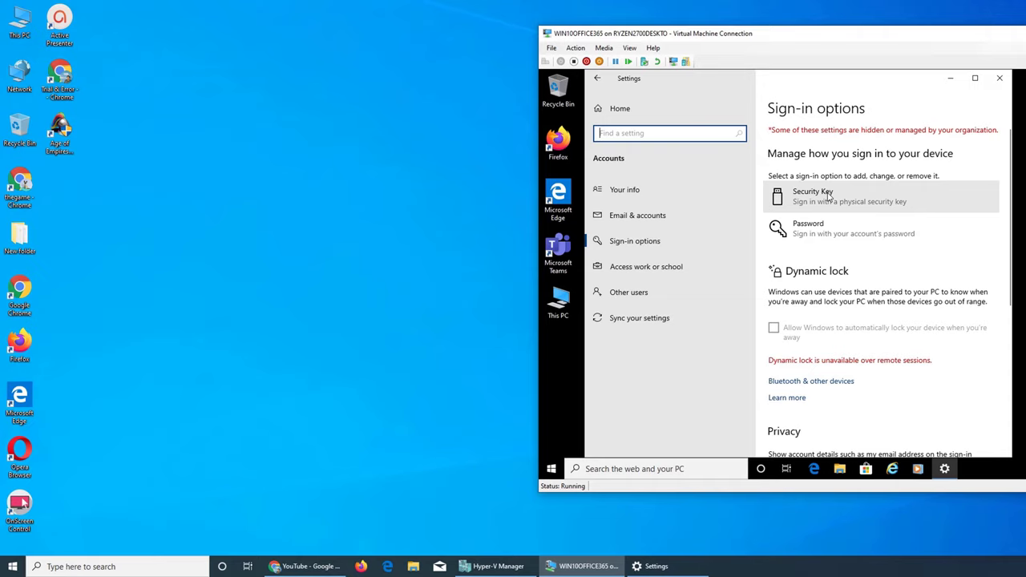